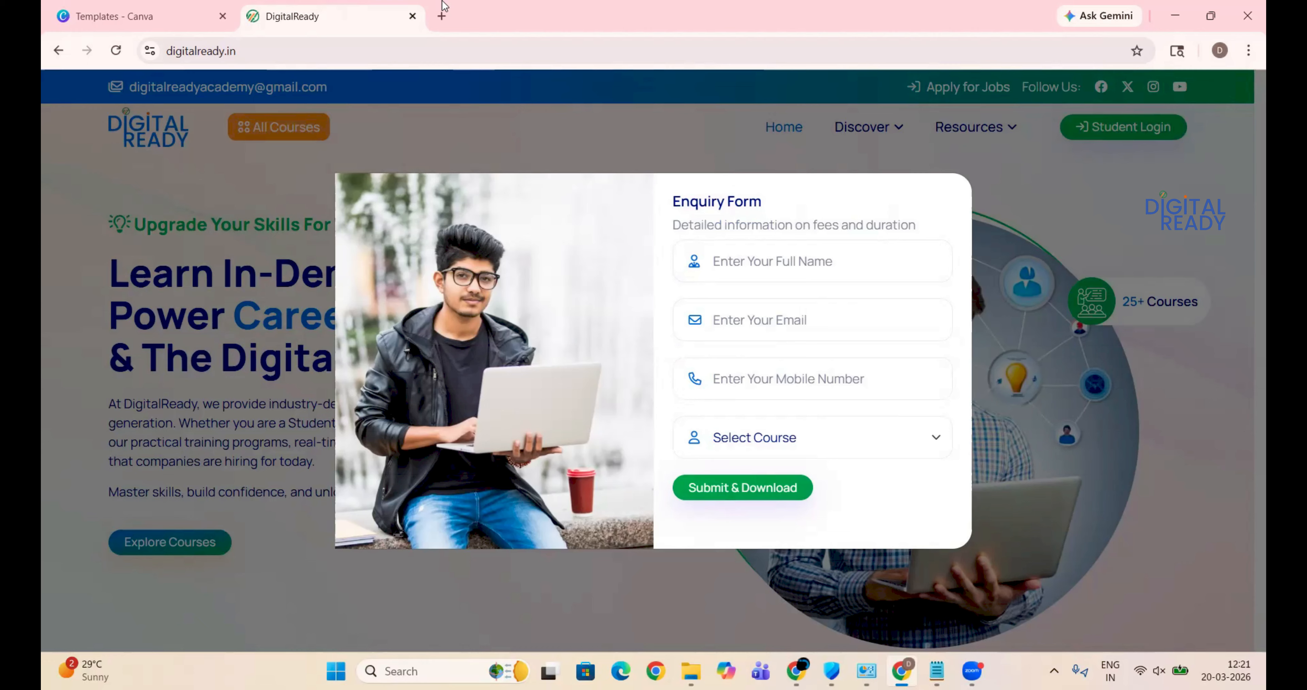
Switch to the Canva tab and look through the Your designs, Templates and Canva AI views of the home page.
click(112, 7)
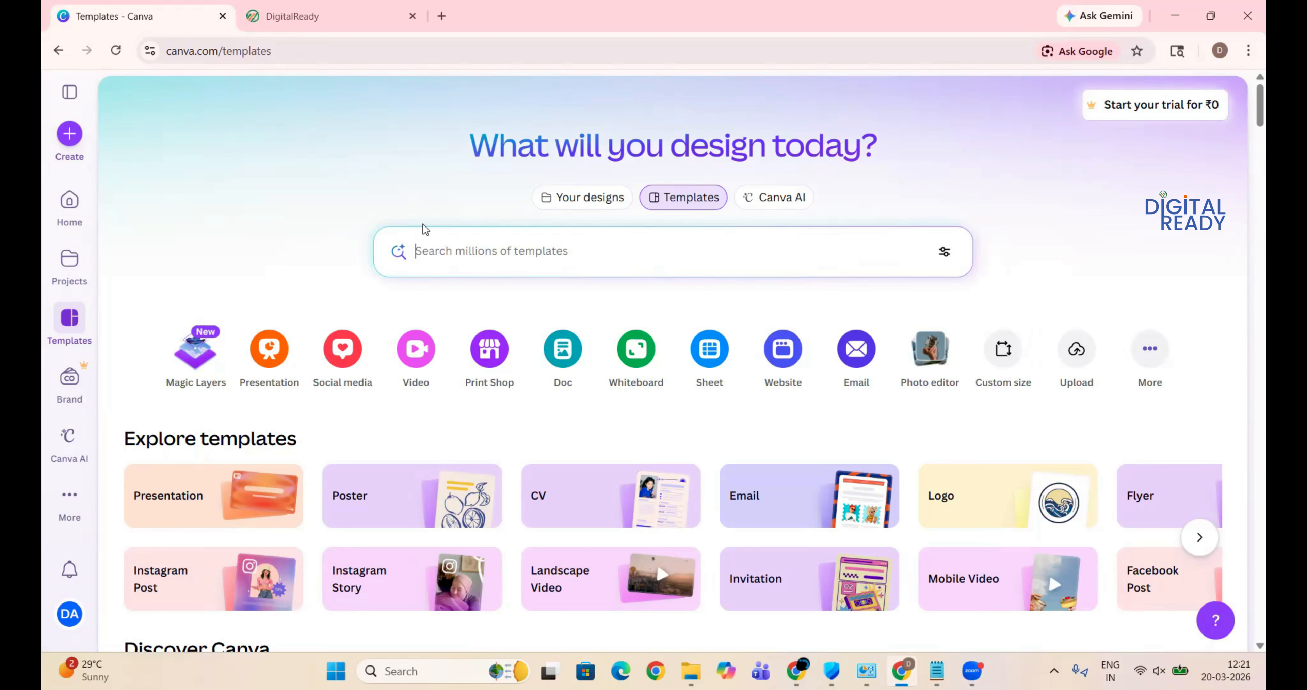
click(588, 206)
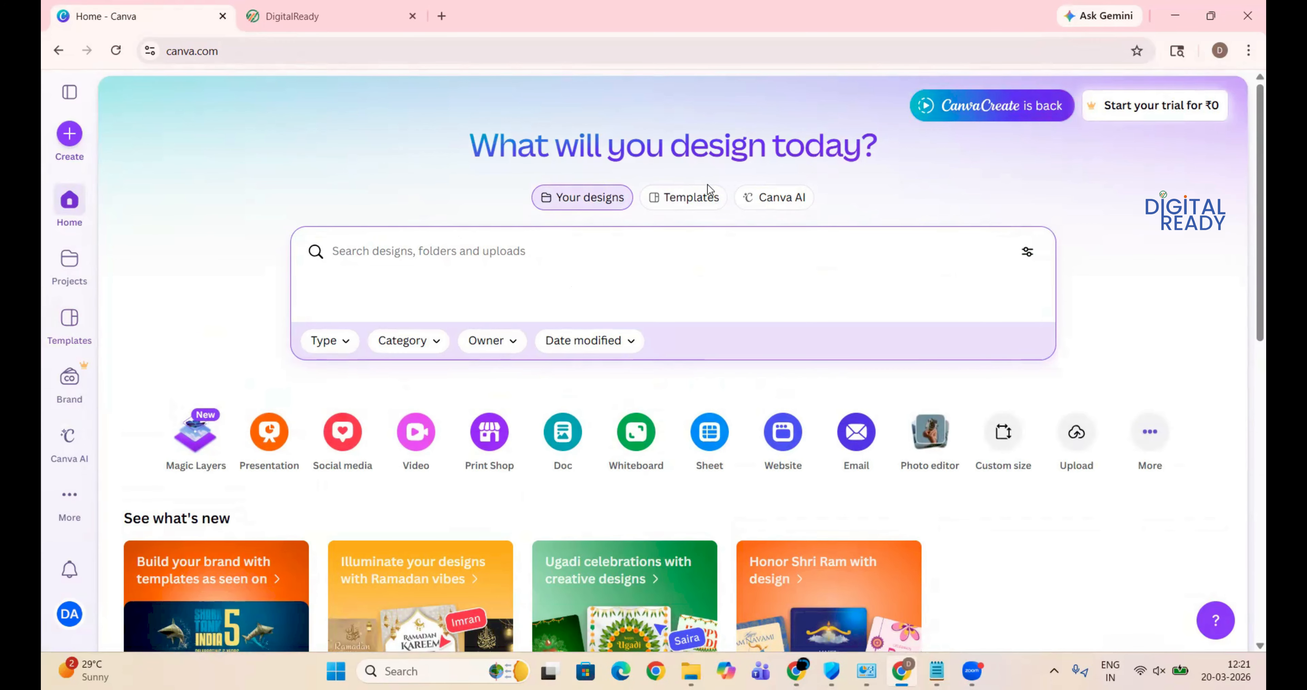
click(708, 197)
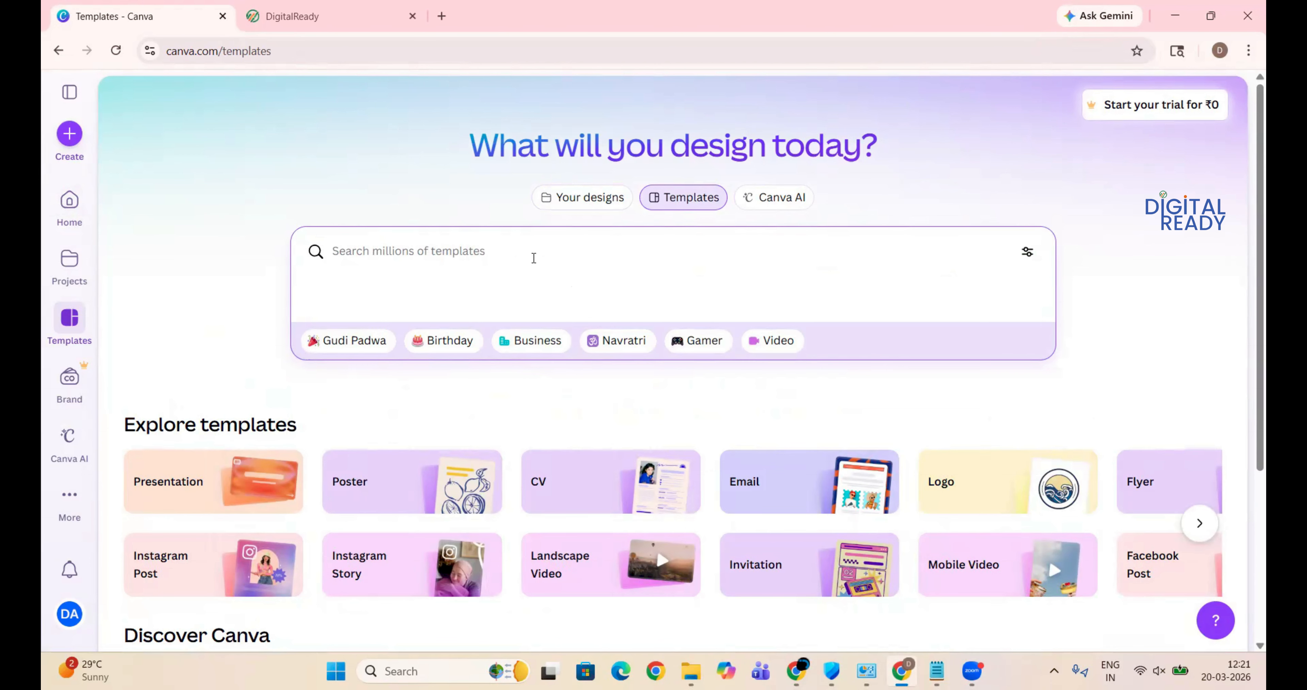
click(793, 202)
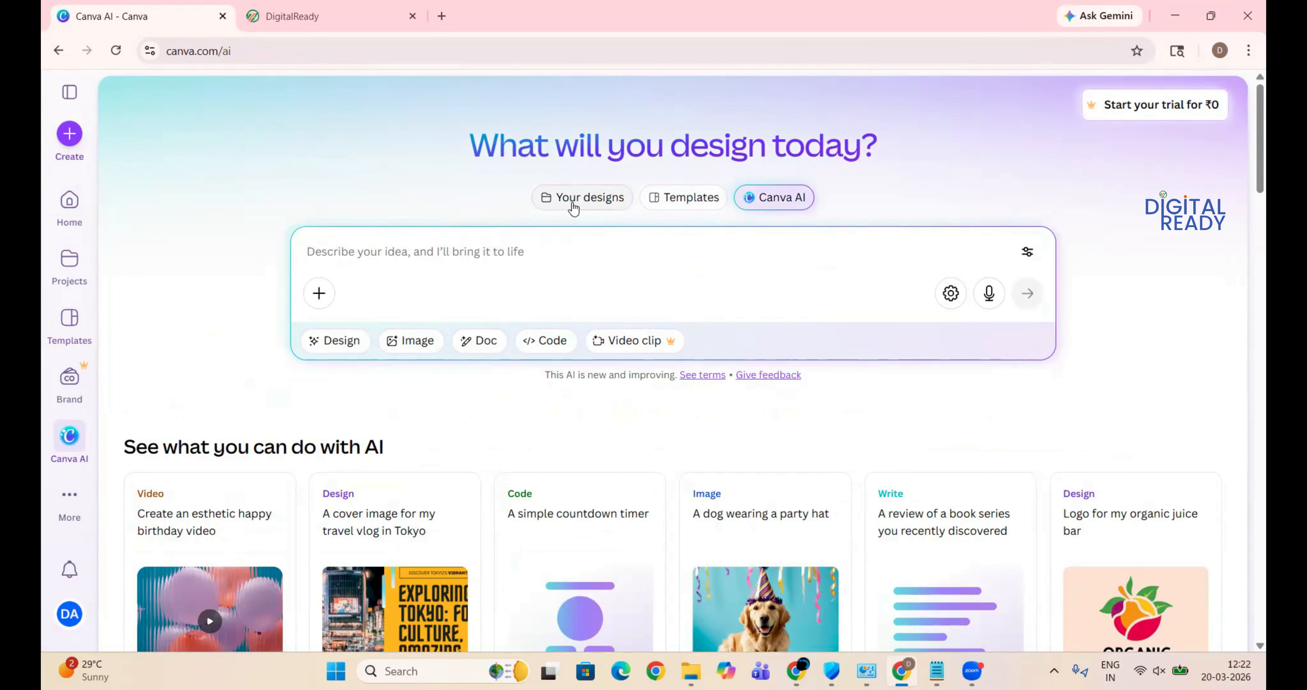
Search the templates for "website design" and filter the results to the Website category.
click(670, 197)
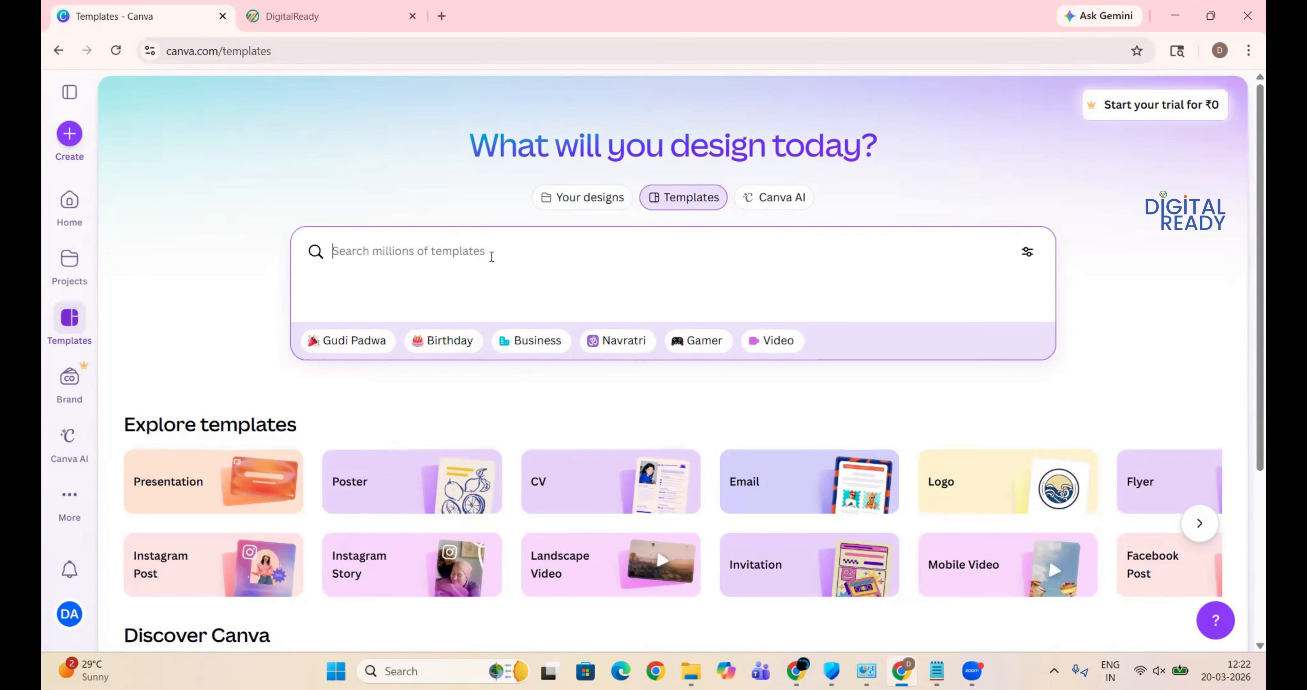
text(website)
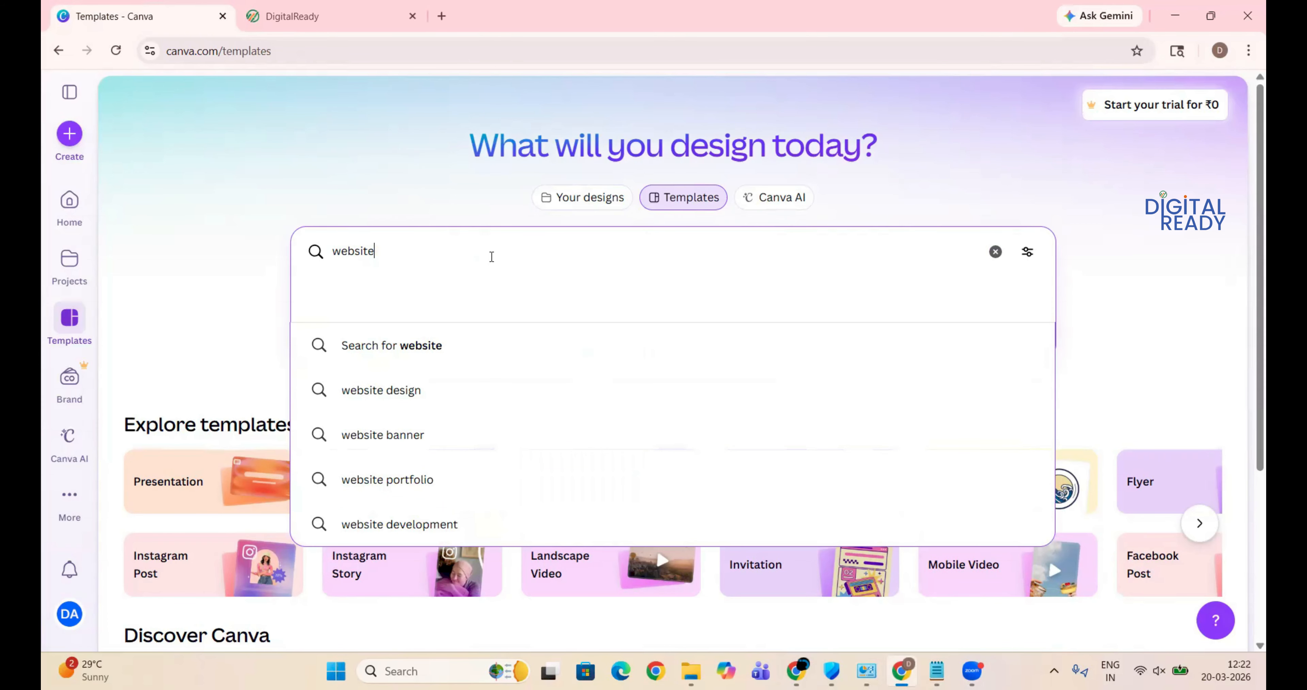
click(452, 384)
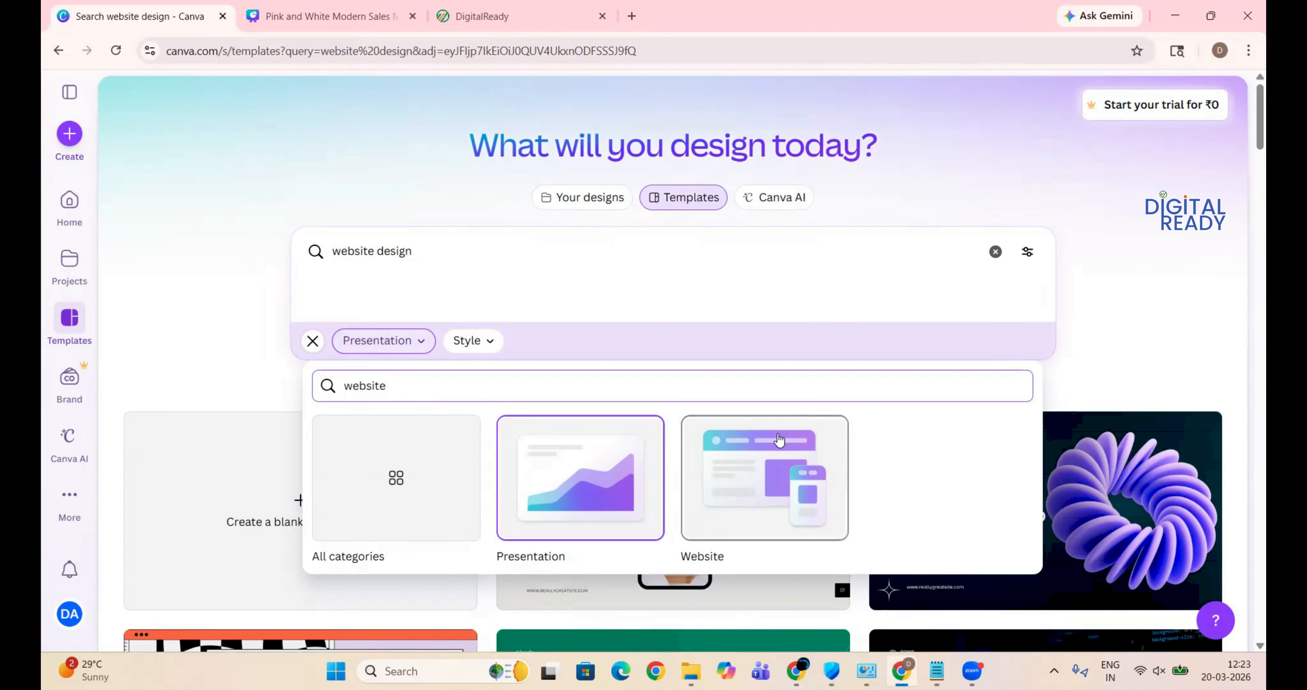
click(768, 459)
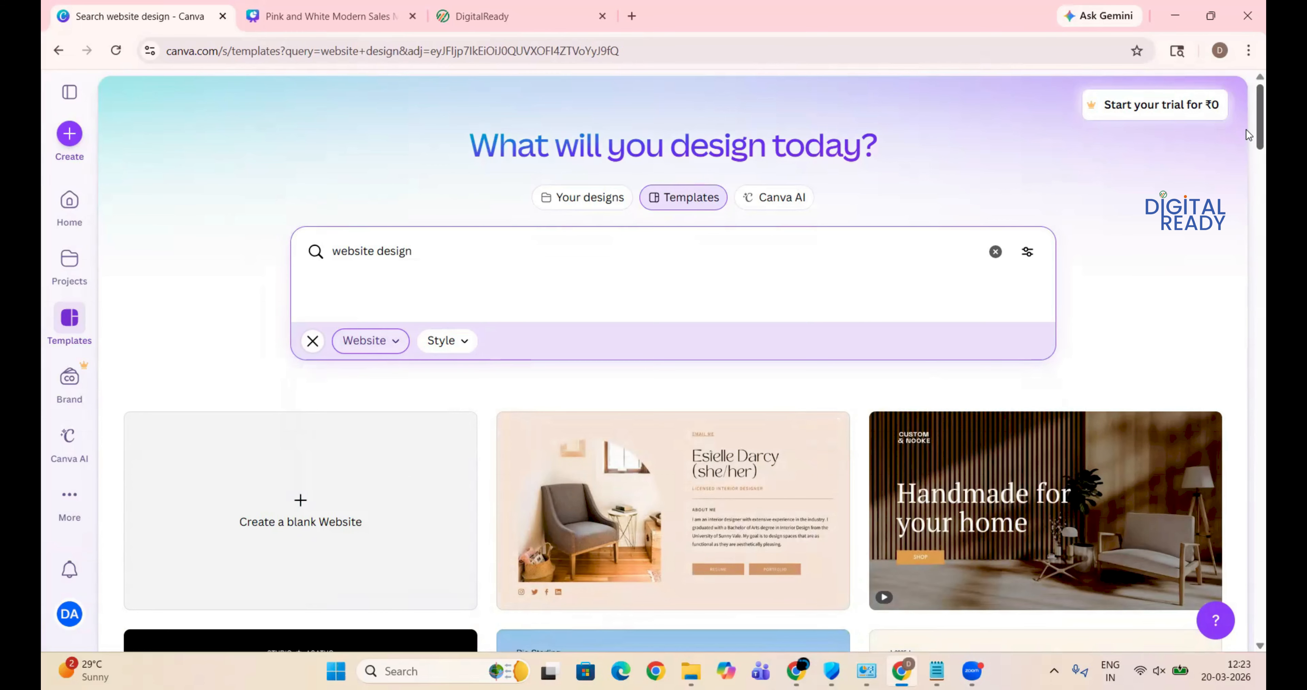
Open the UX Student Portfolio Website template for customising and close the leftover Pink and White Modern Sales design tab.
scroll(1246, 130, down, 5)
scroll(1246, 172, down, 3)
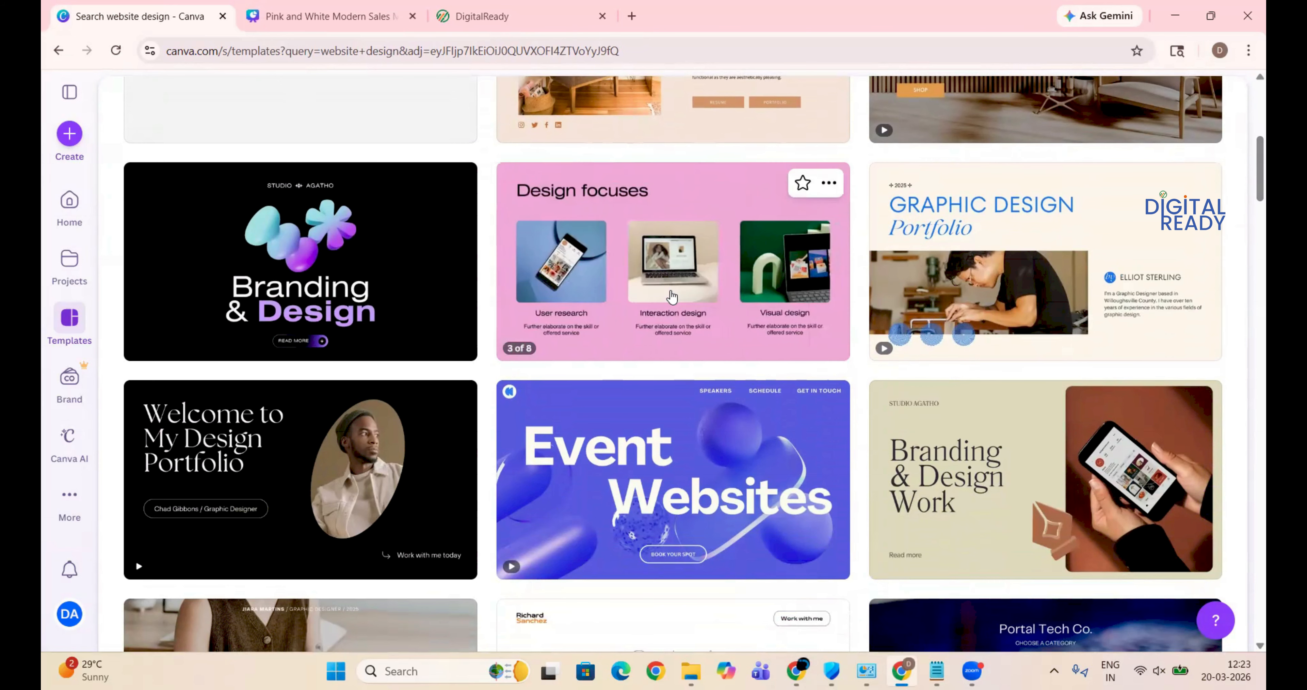
click(671, 292)
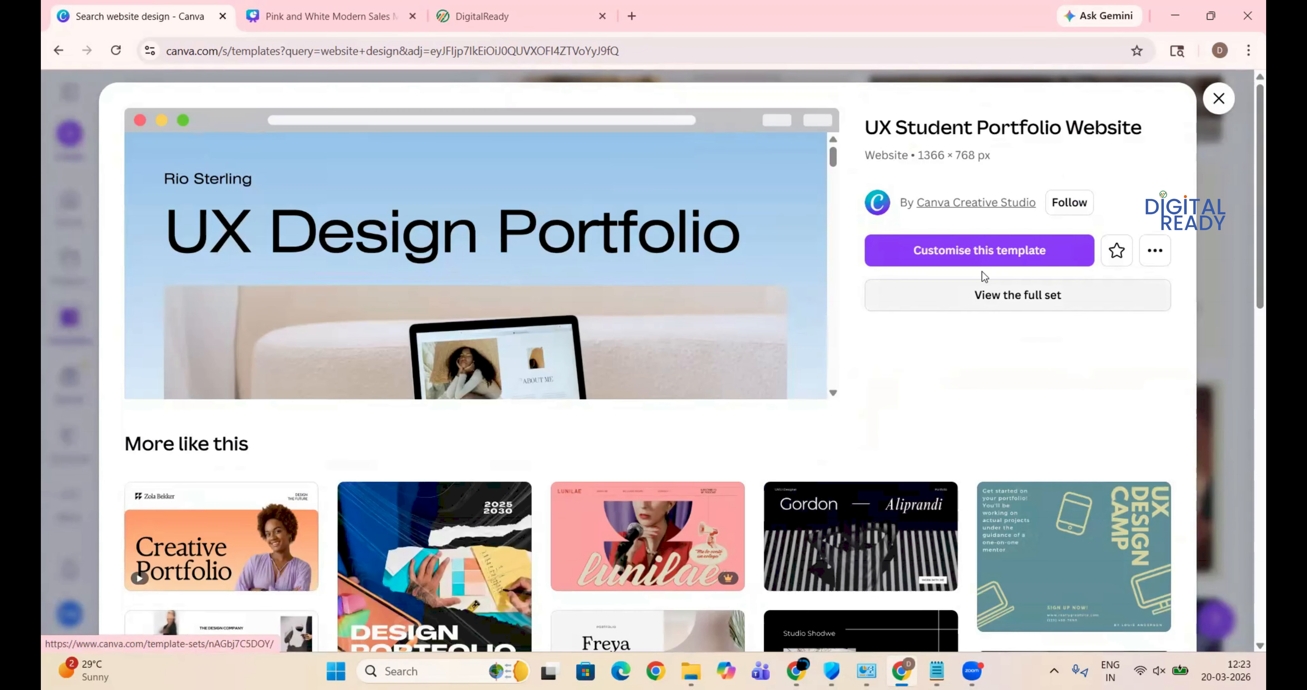
click(999, 257)
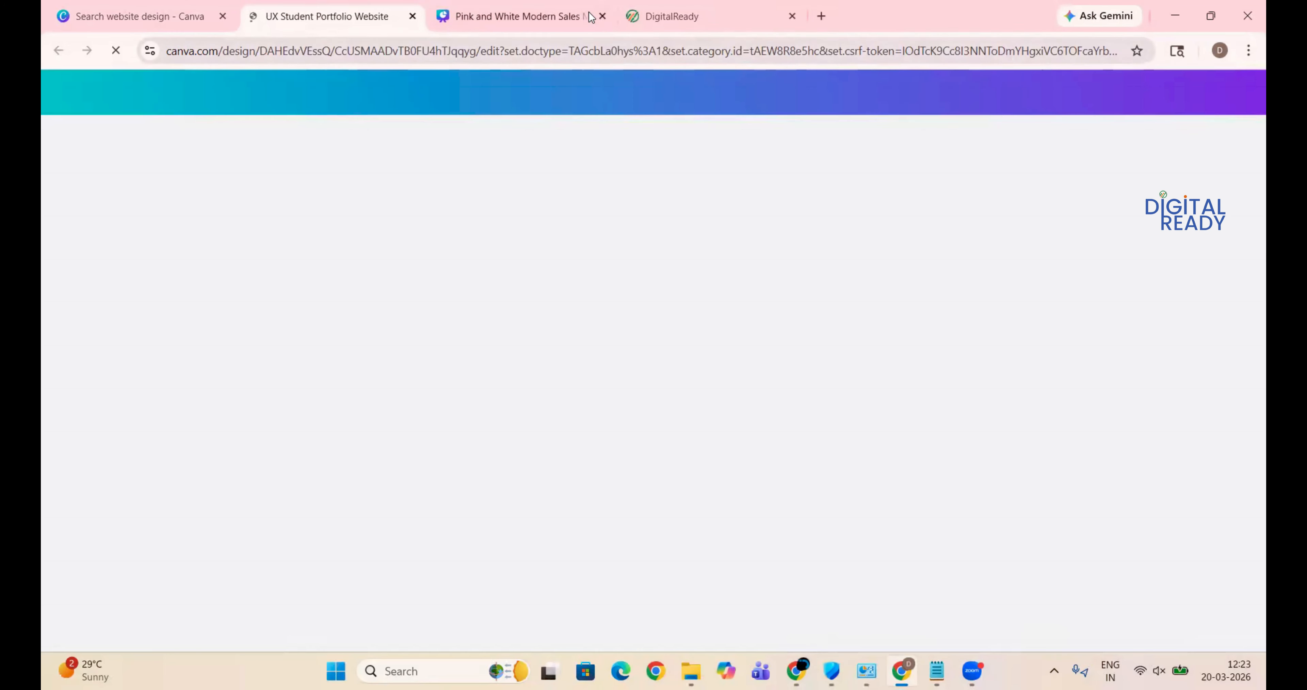
click(602, 16)
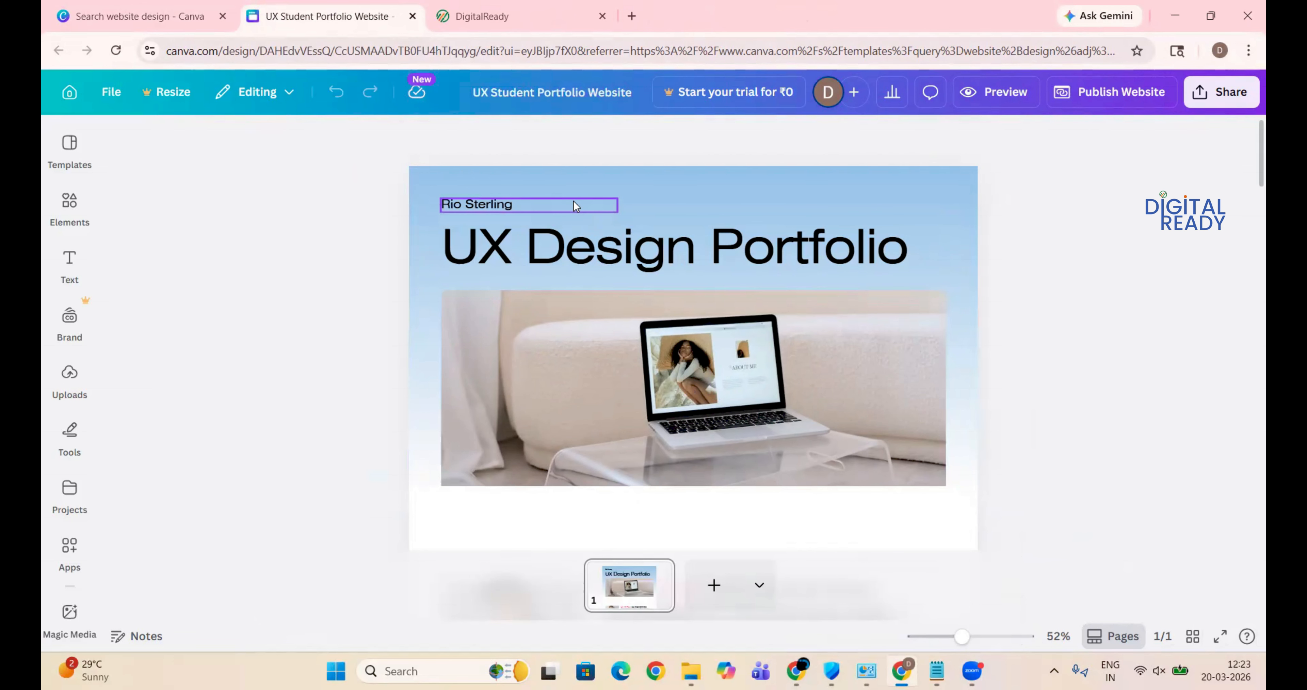
Change the header section's background to the default red-to-orange gradient.
click(704, 207)
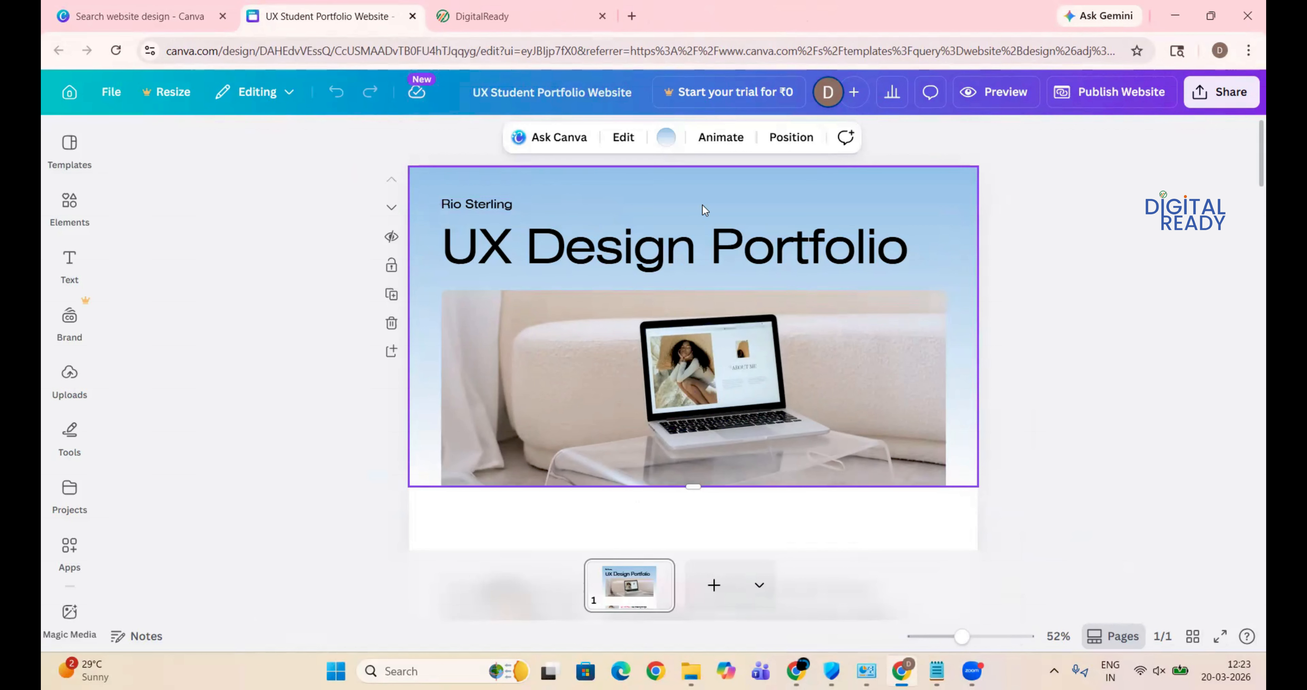
click(666, 138)
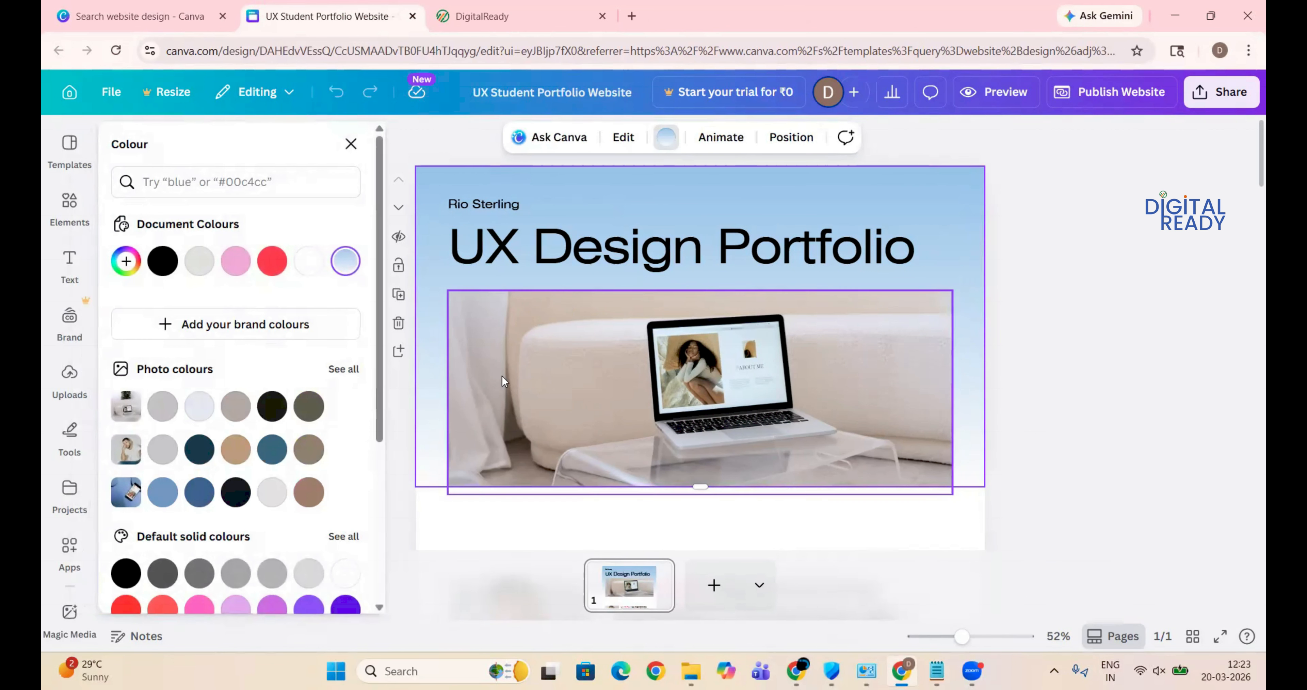
drag(378, 371, 382, 515)
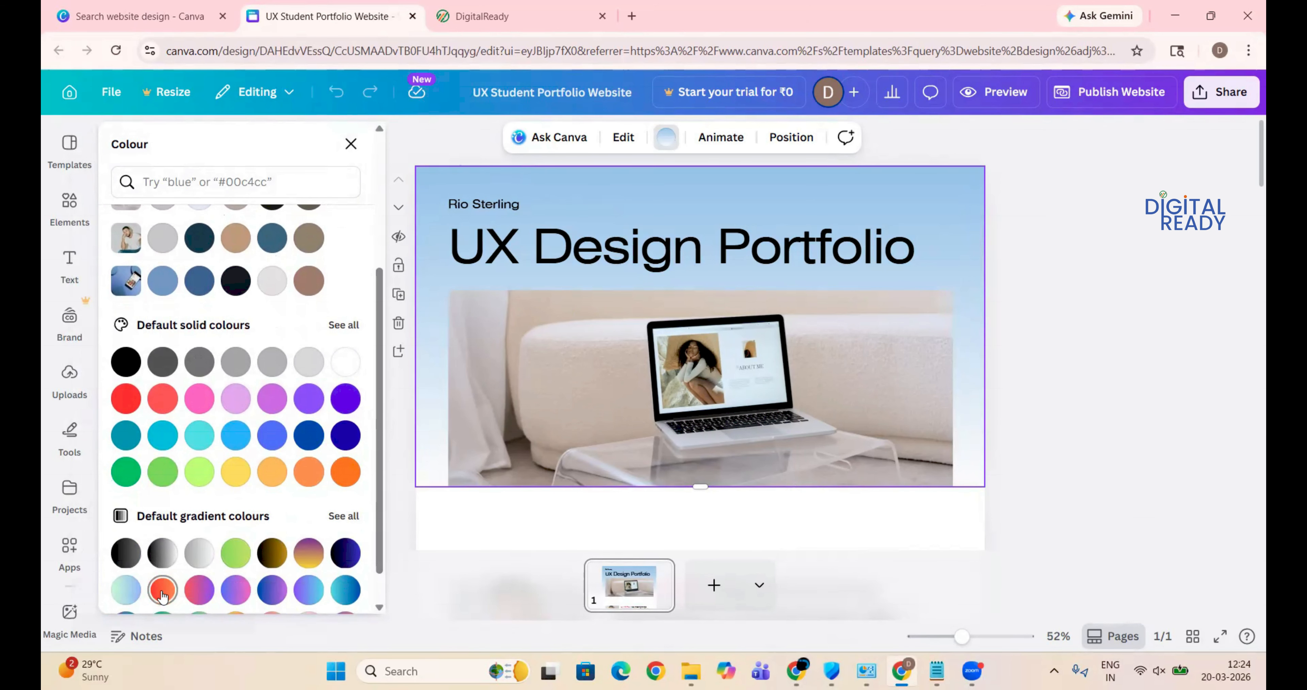
click(163, 591)
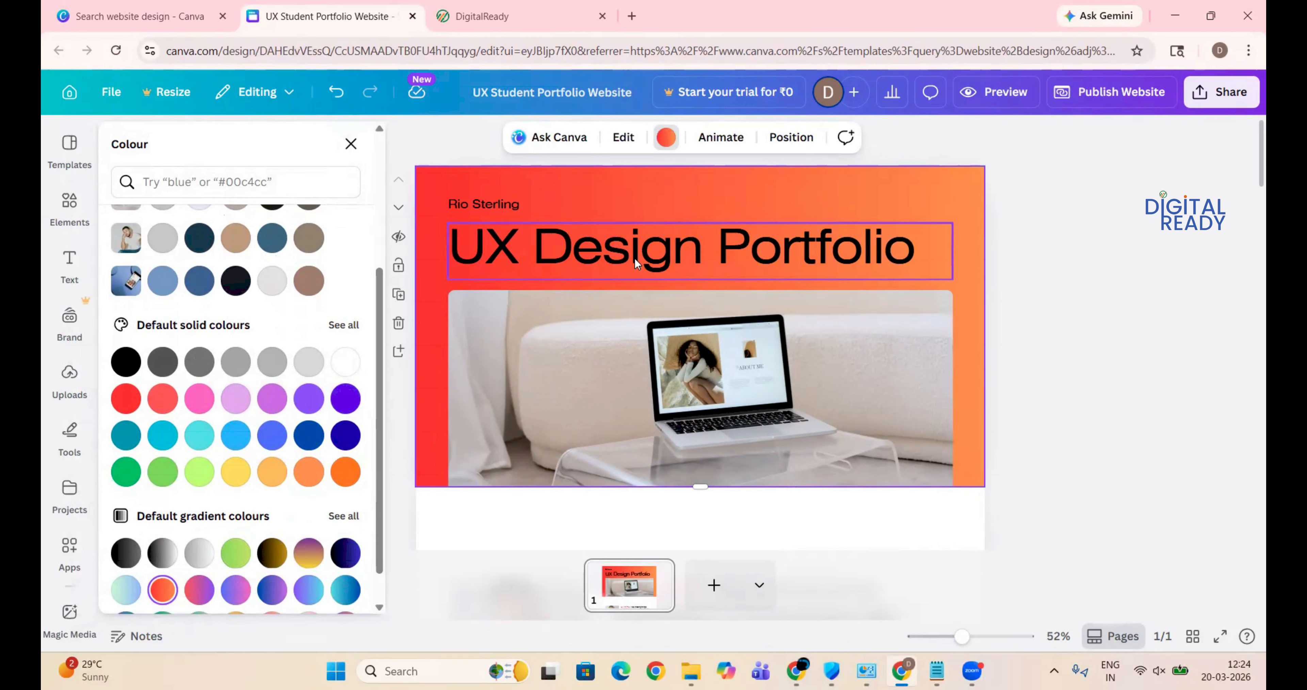
Replace the small name line above the main heading with "DigitalReady Academy".
double_click(505, 206)
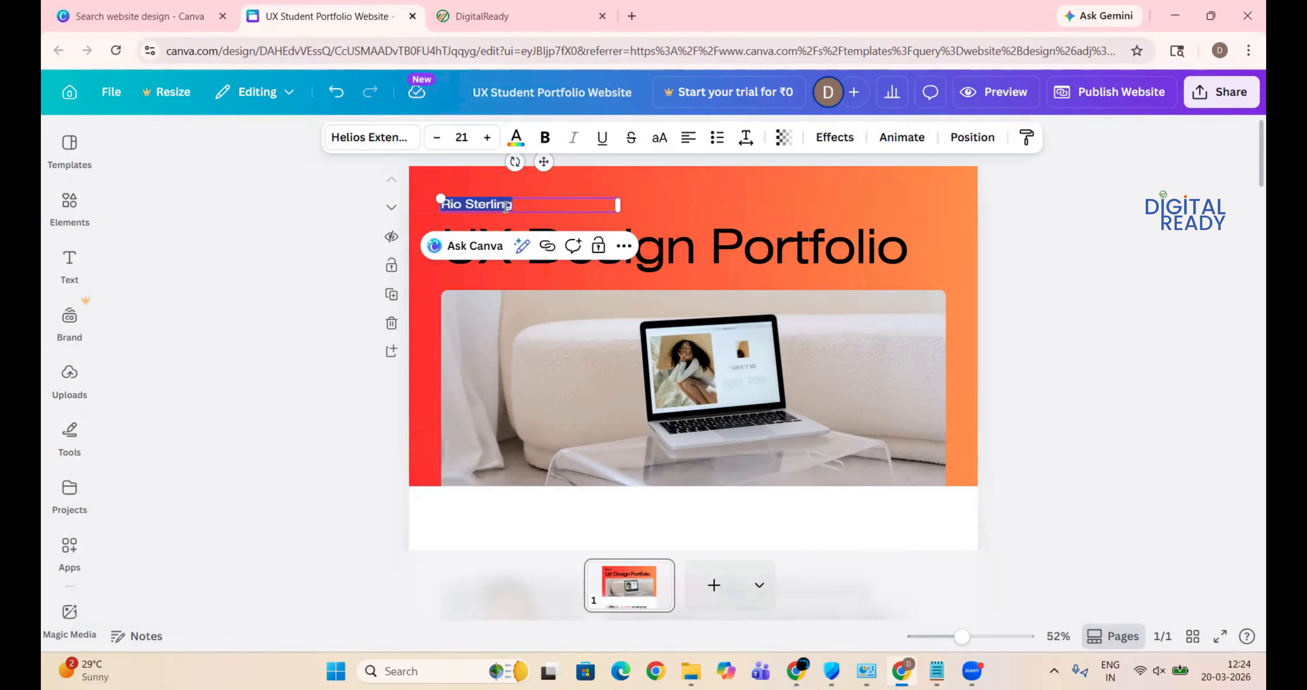
key(Caps_Lock)
text(D)
key(Caps_Lock)
text(igital)
key(Caps_Lock)
text(R)
key(Caps_Lock)
text(eady)
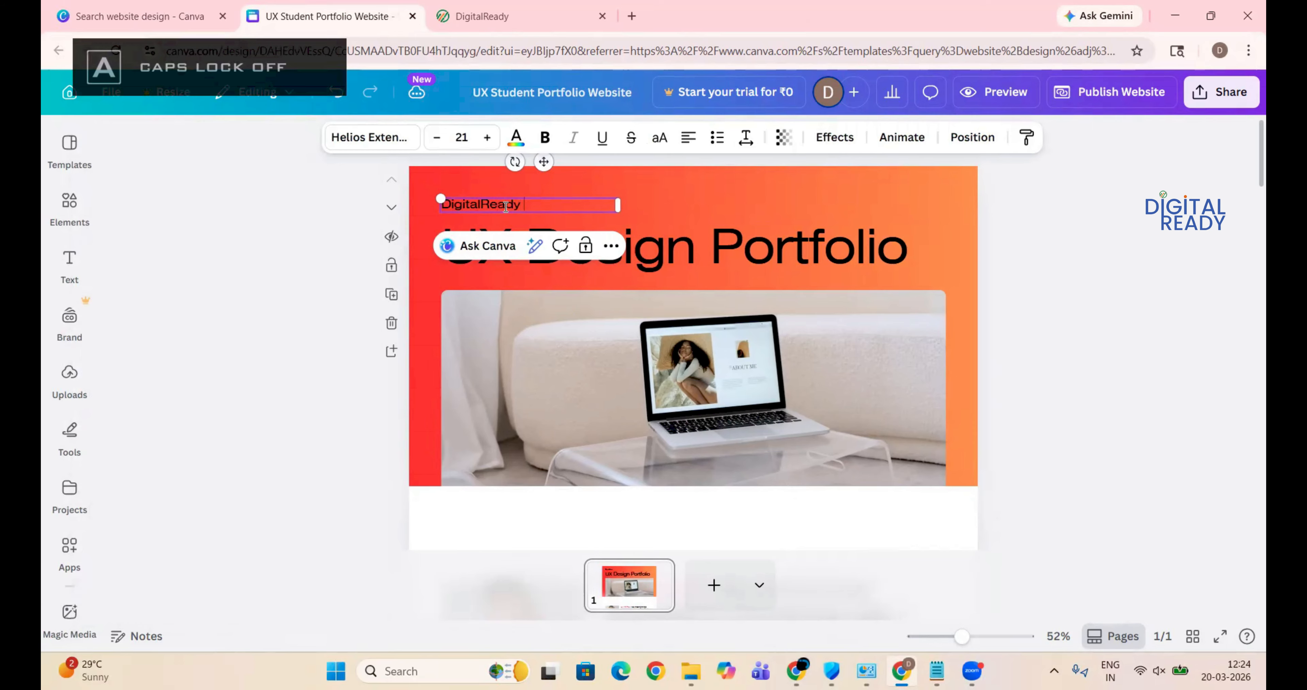
key(Caps_Lock)
text(A)
key(Caps_Lock)
text(cademy)
Set the text colour of the "DigitalReady Academy" line to white.
key(ctrl+a)
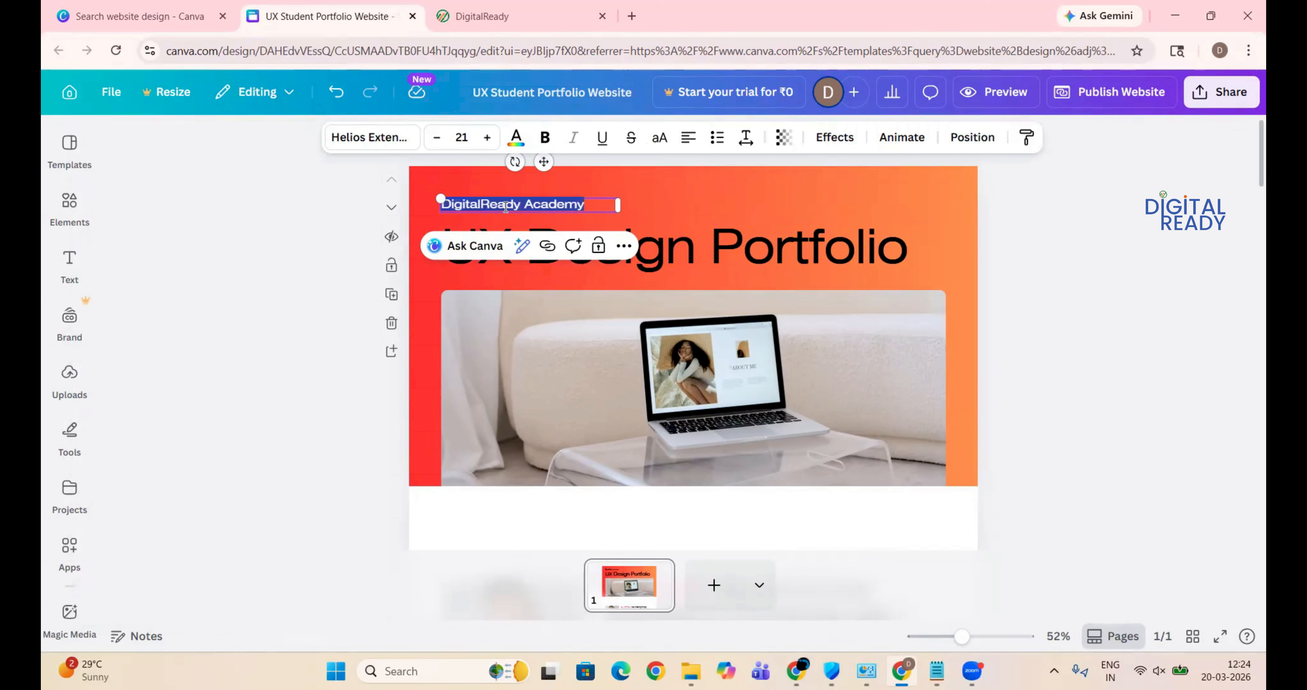
click(517, 139)
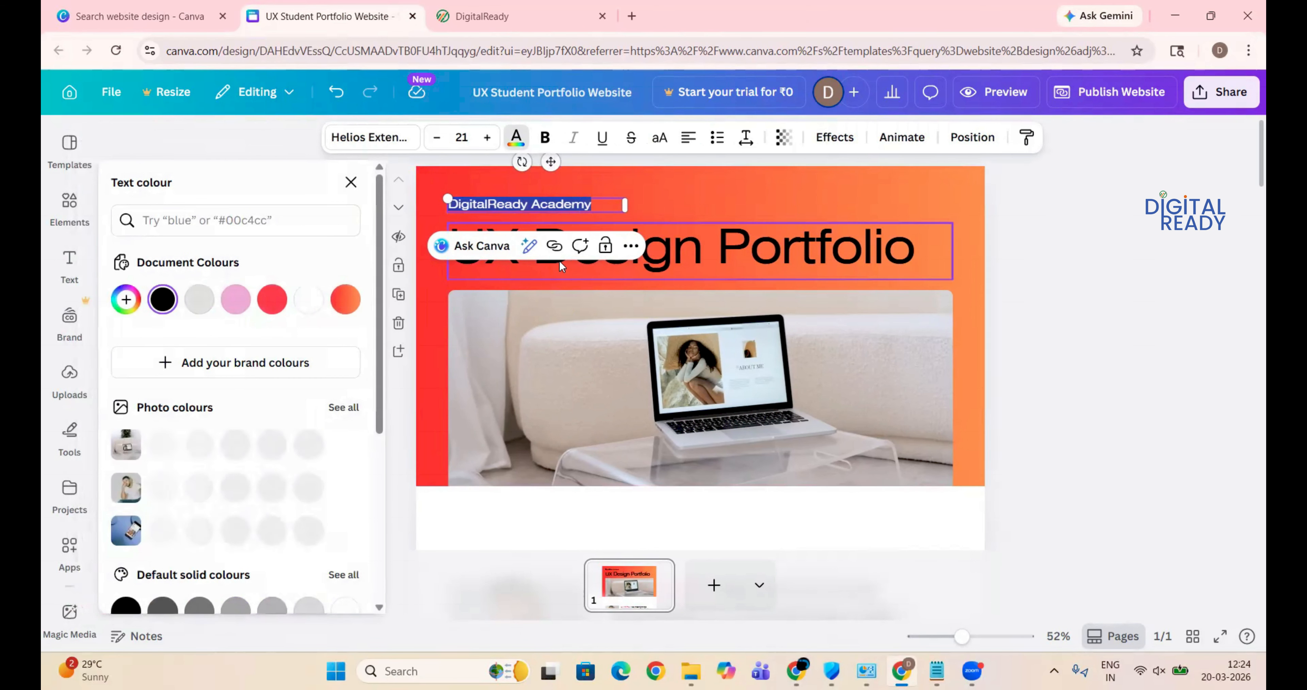
click(308, 300)
click(695, 180)
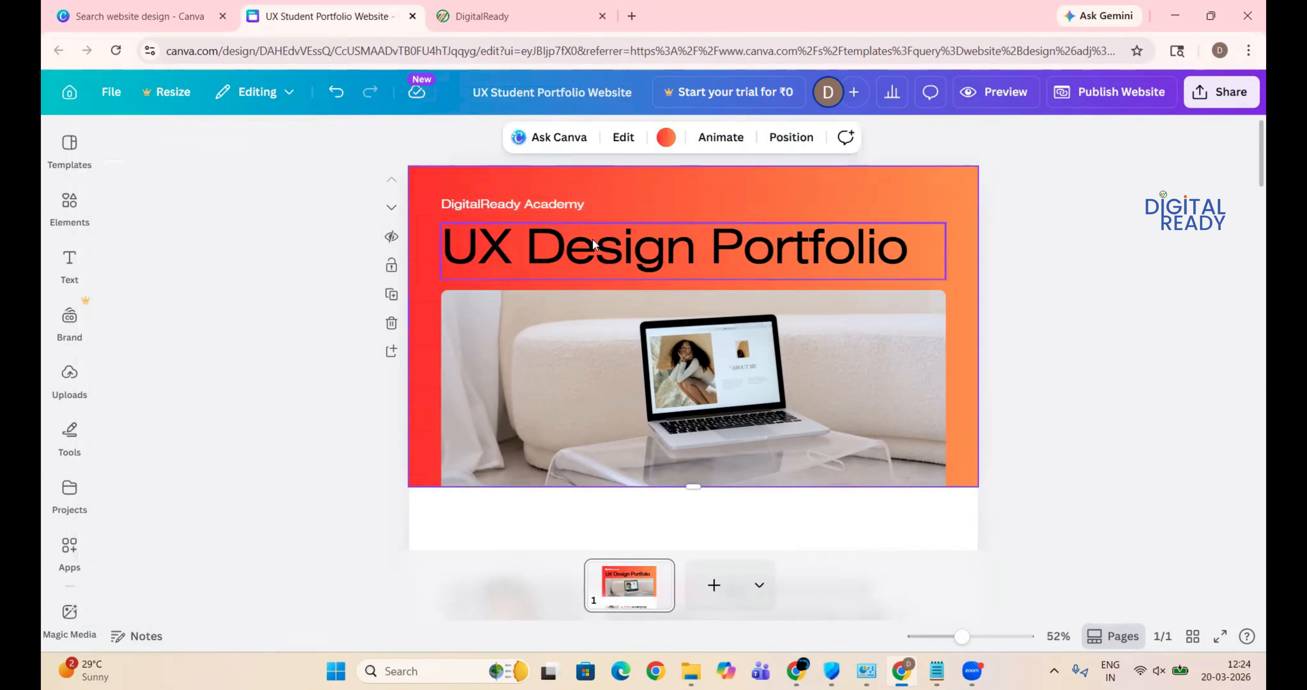
Set the text colour of the "UX Design Portfolio" heading to white.
click(608, 242)
click(609, 243)
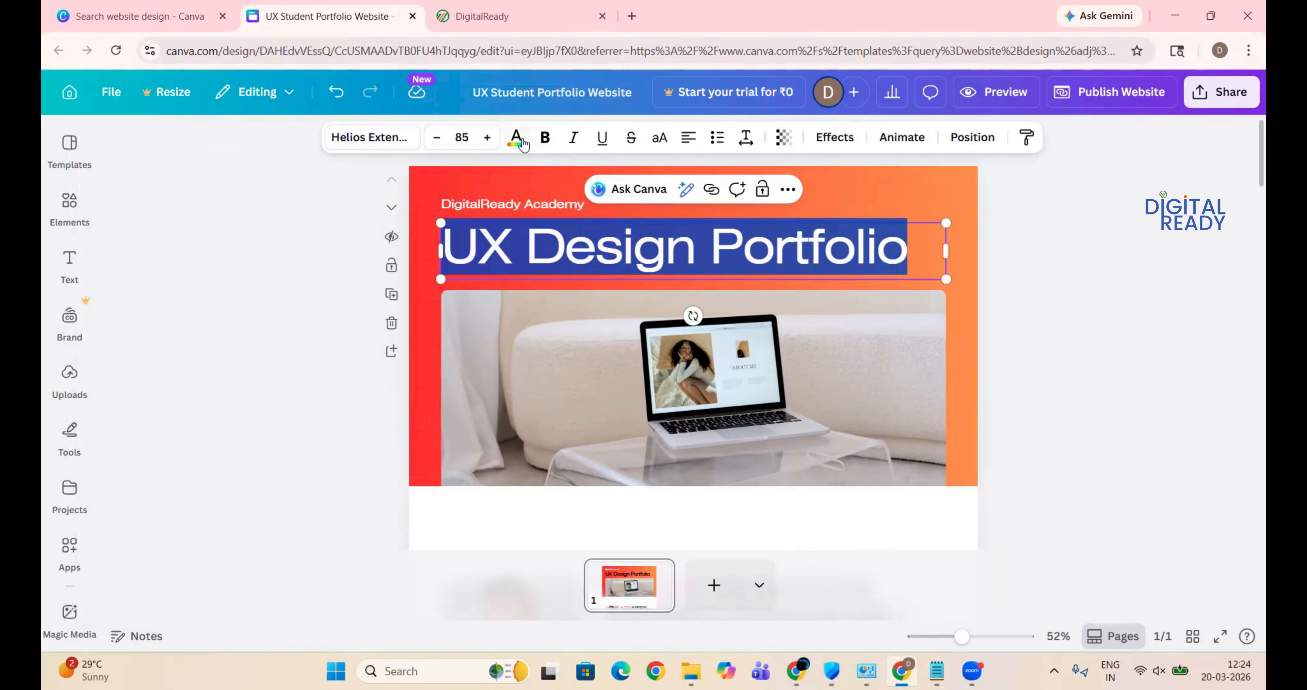
click(517, 140)
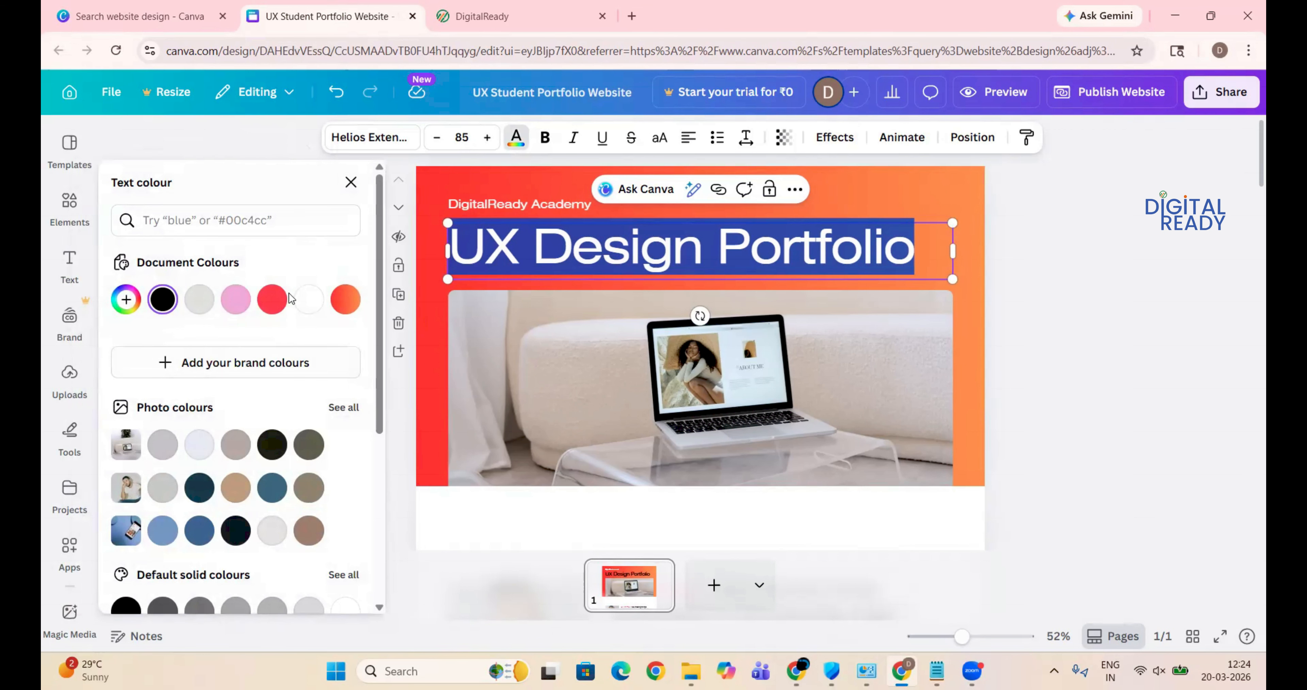
click(307, 304)
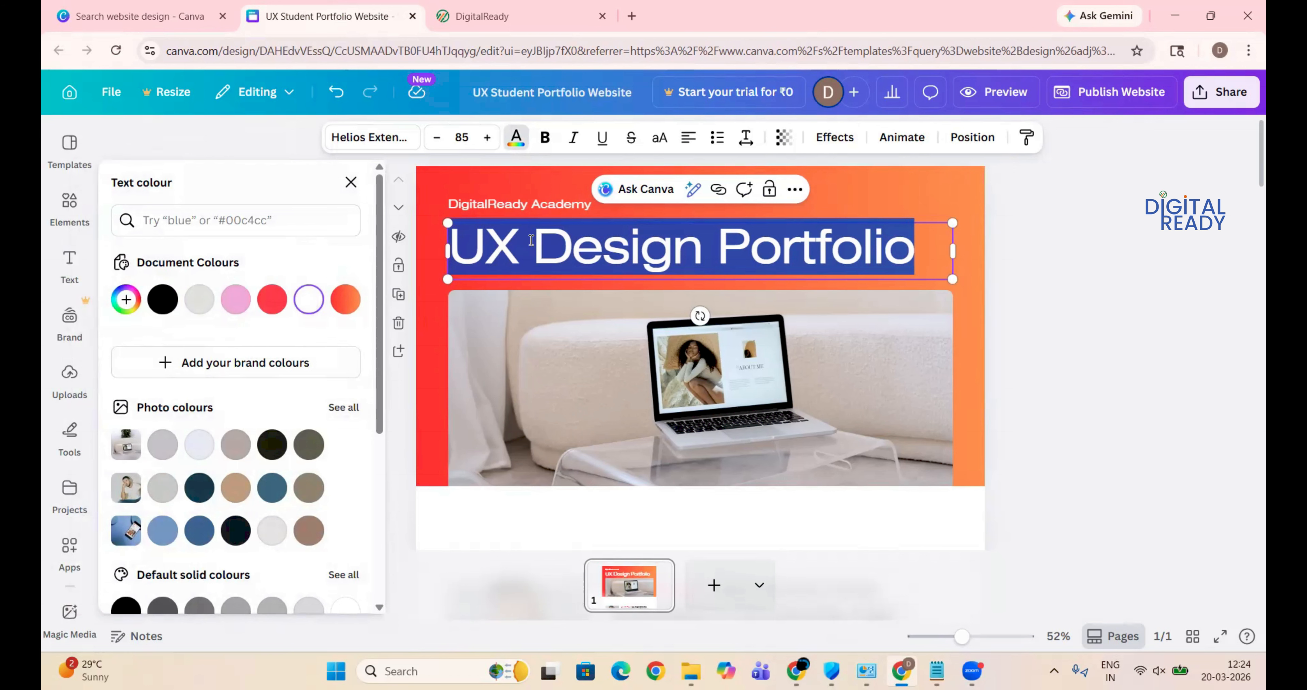
click(599, 227)
Apply the Background text effect to the "UX Design Portfolio" heading.
click(765, 246)
triple_click(764, 245)
click(838, 149)
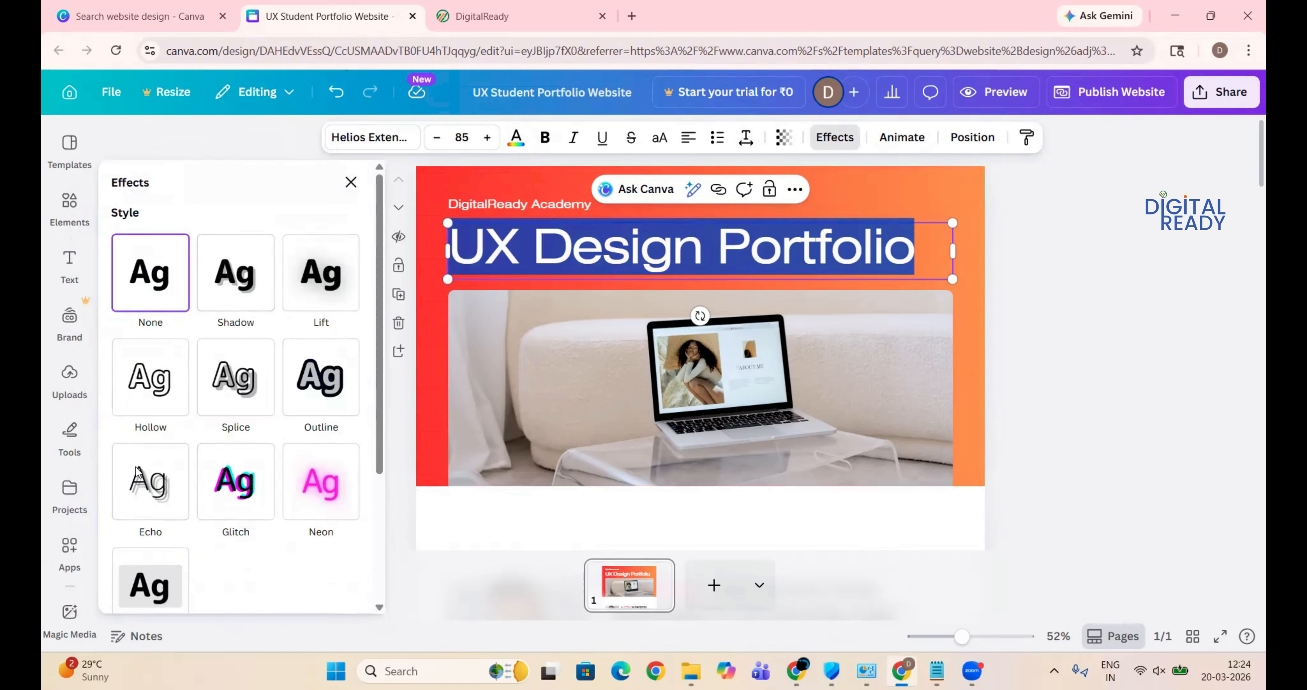
scroll(376, 485, down, 4)
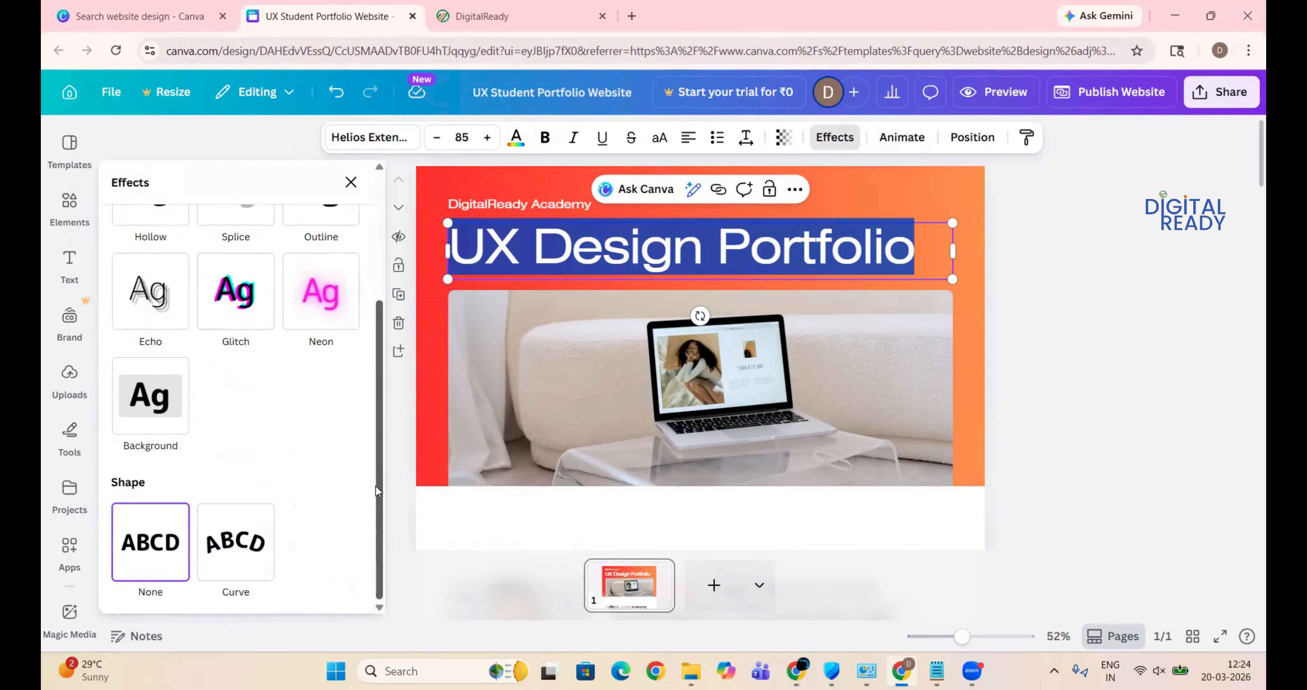
click(152, 423)
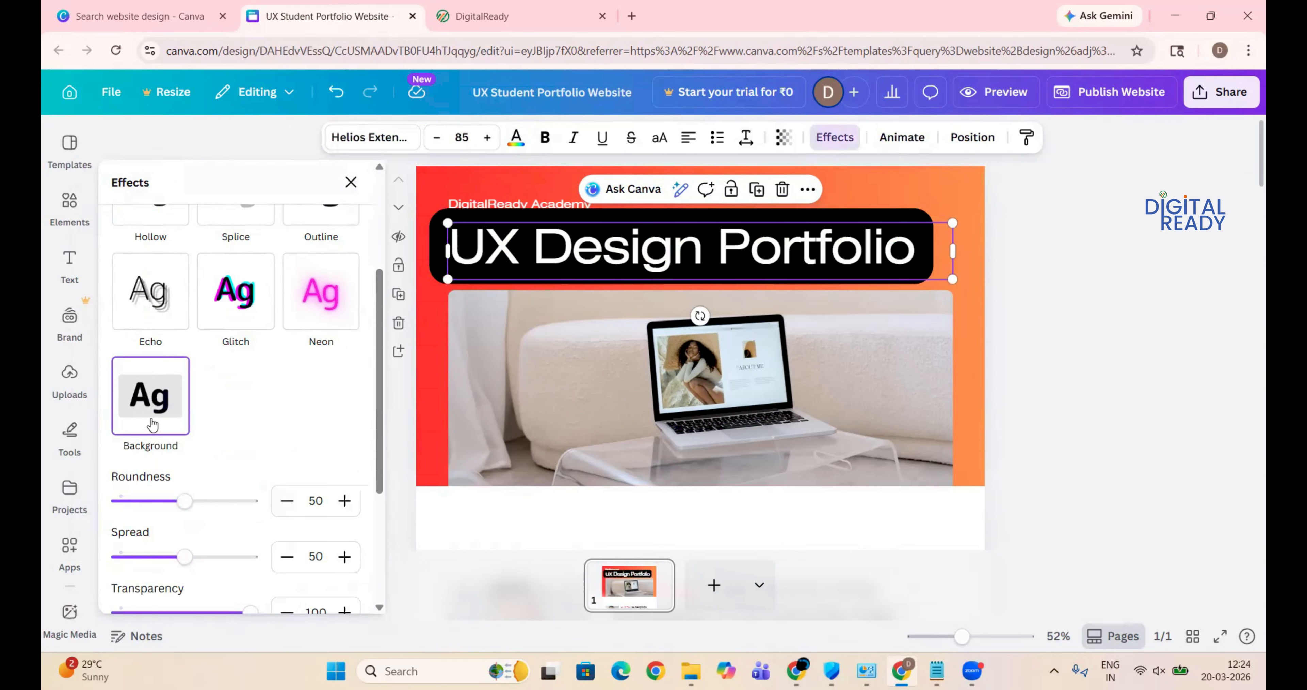
Move the "DigitalReady Academy" line slightly up so it clears the heading's background shape, and leave nothing selected.
drag(554, 205, 554, 191)
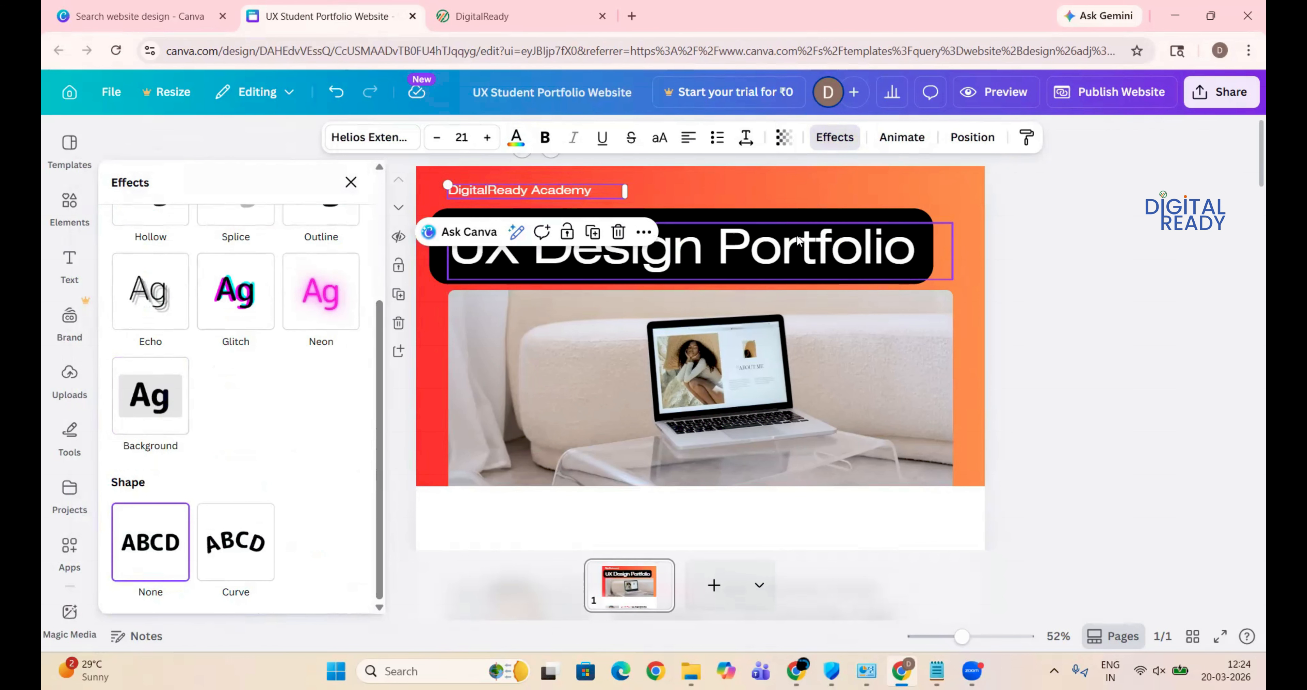
double_click(798, 246)
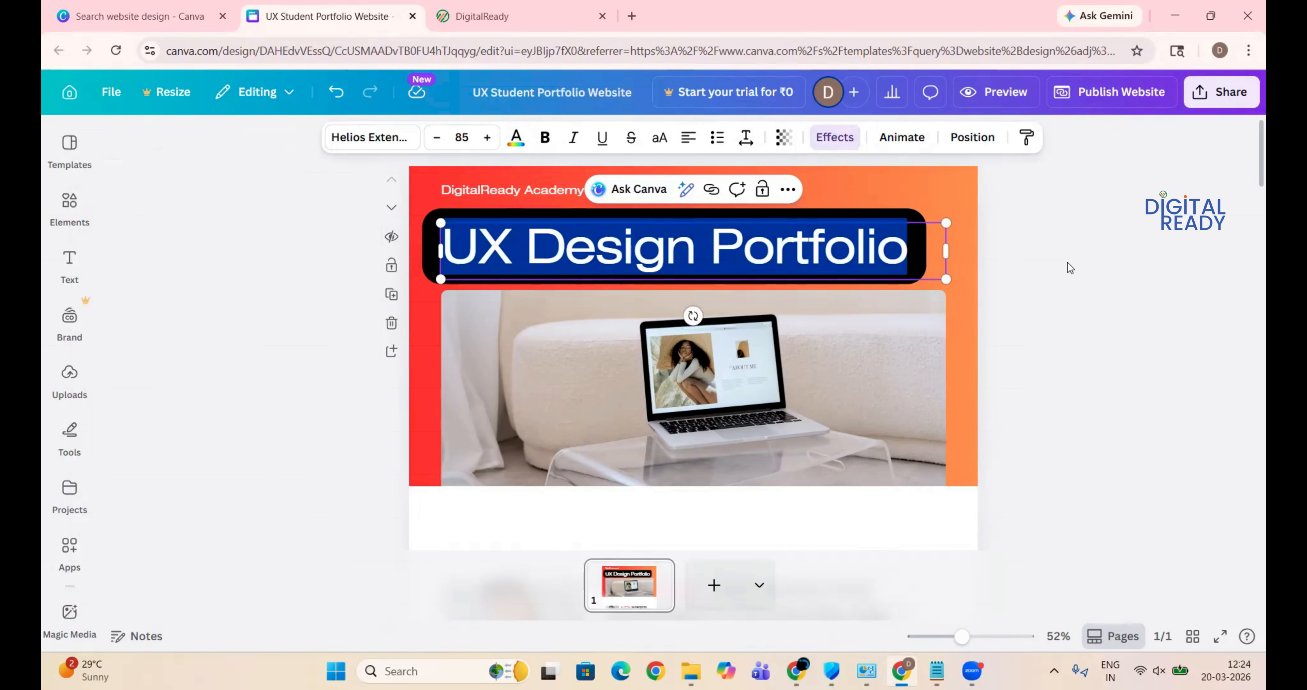
click(1067, 262)
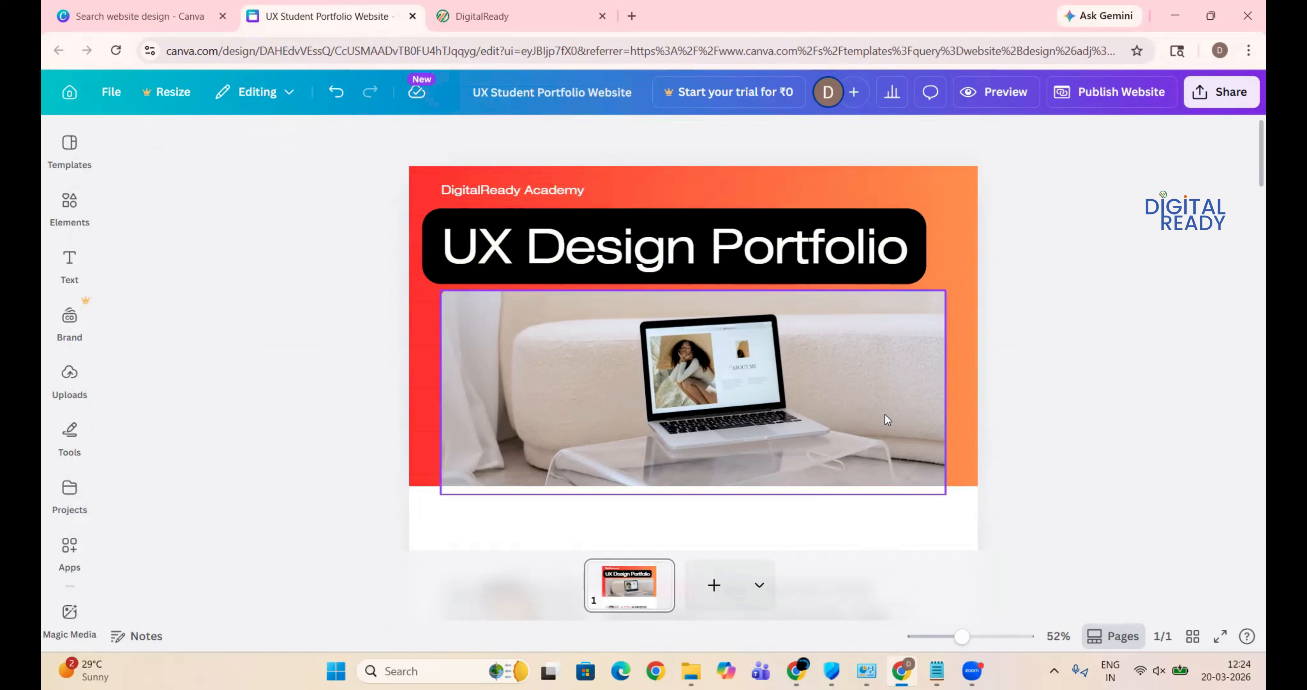
click(699, 368)
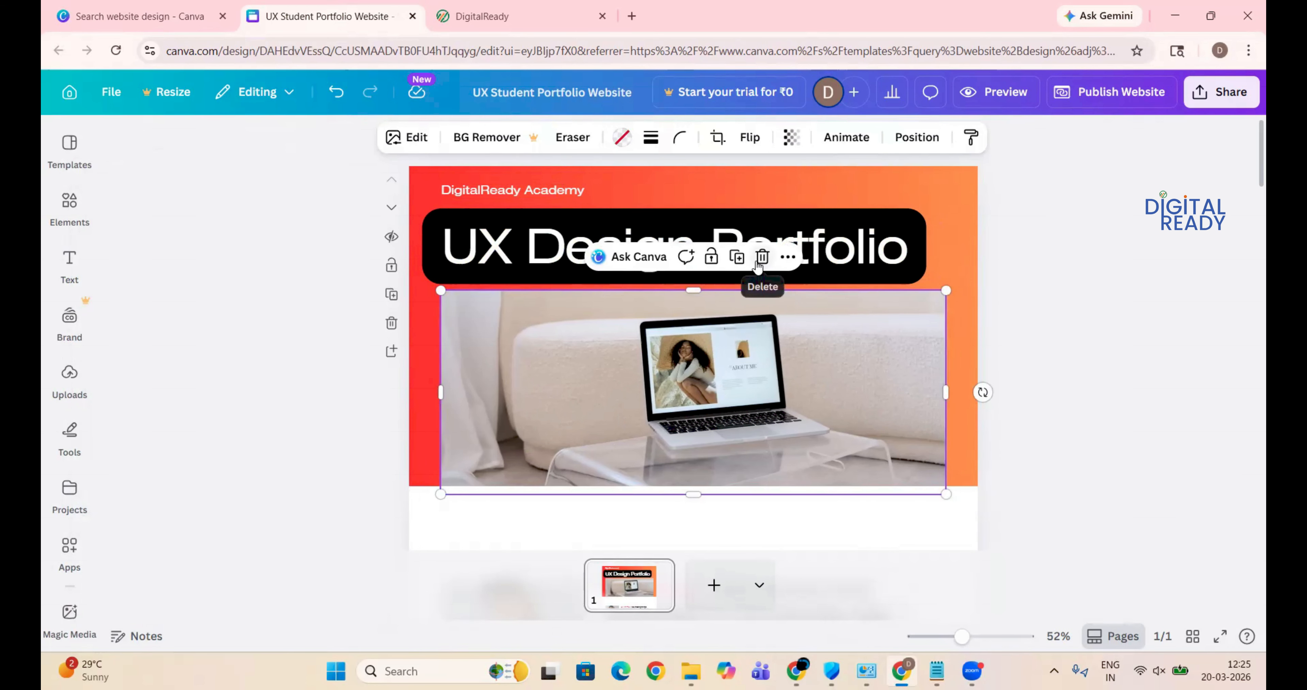
click(1064, 279)
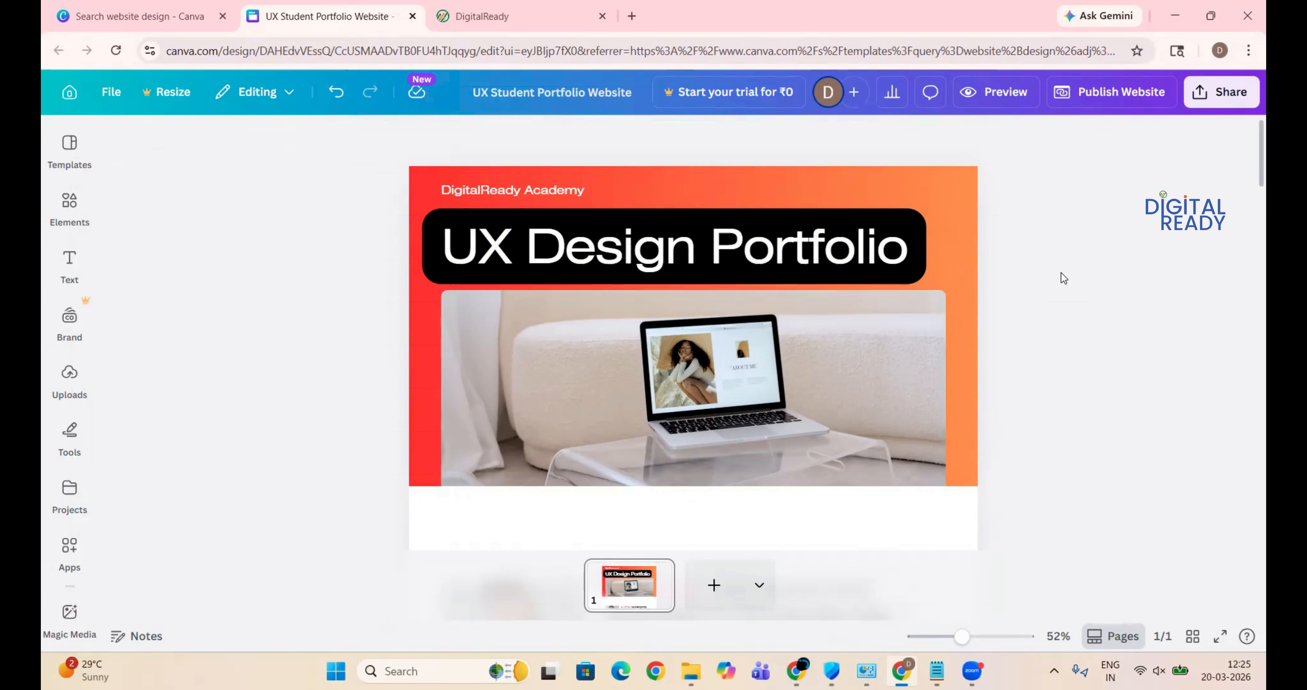
Delete the portrait photo beside the "Hi, I'm Rio!" intro text, keeping its frame.
drag(1247, 178, 1246, 236)
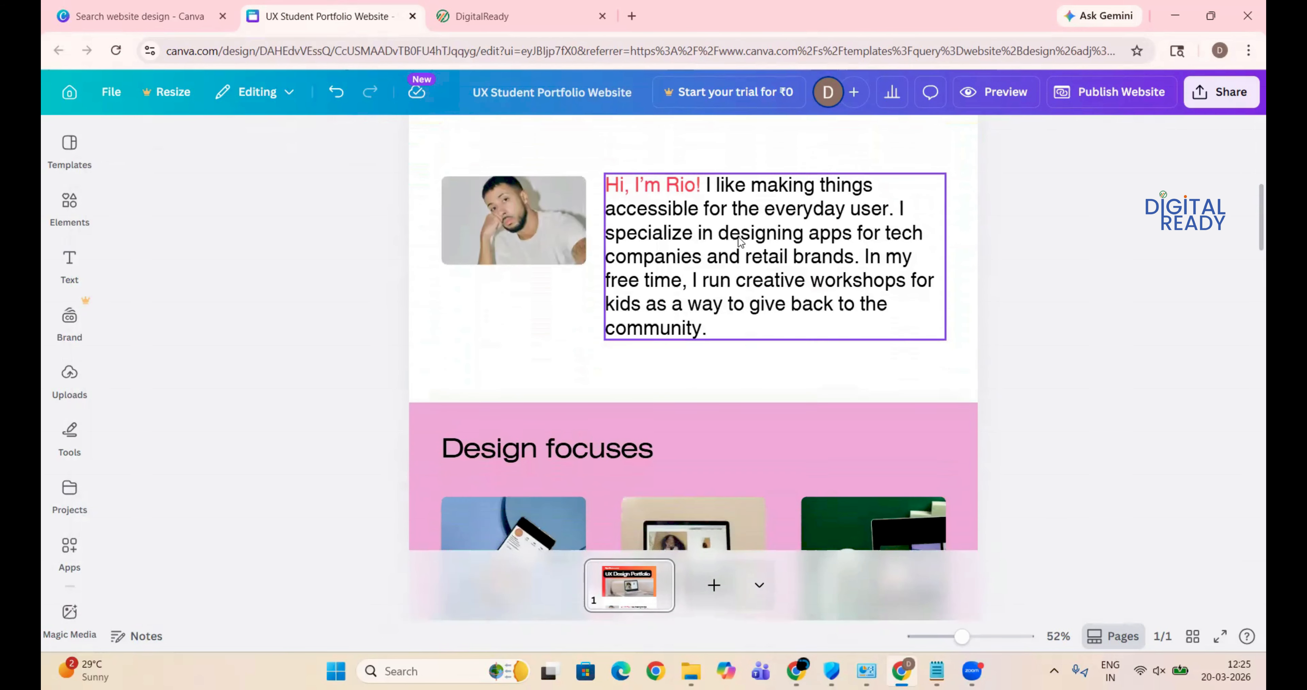
click(517, 211)
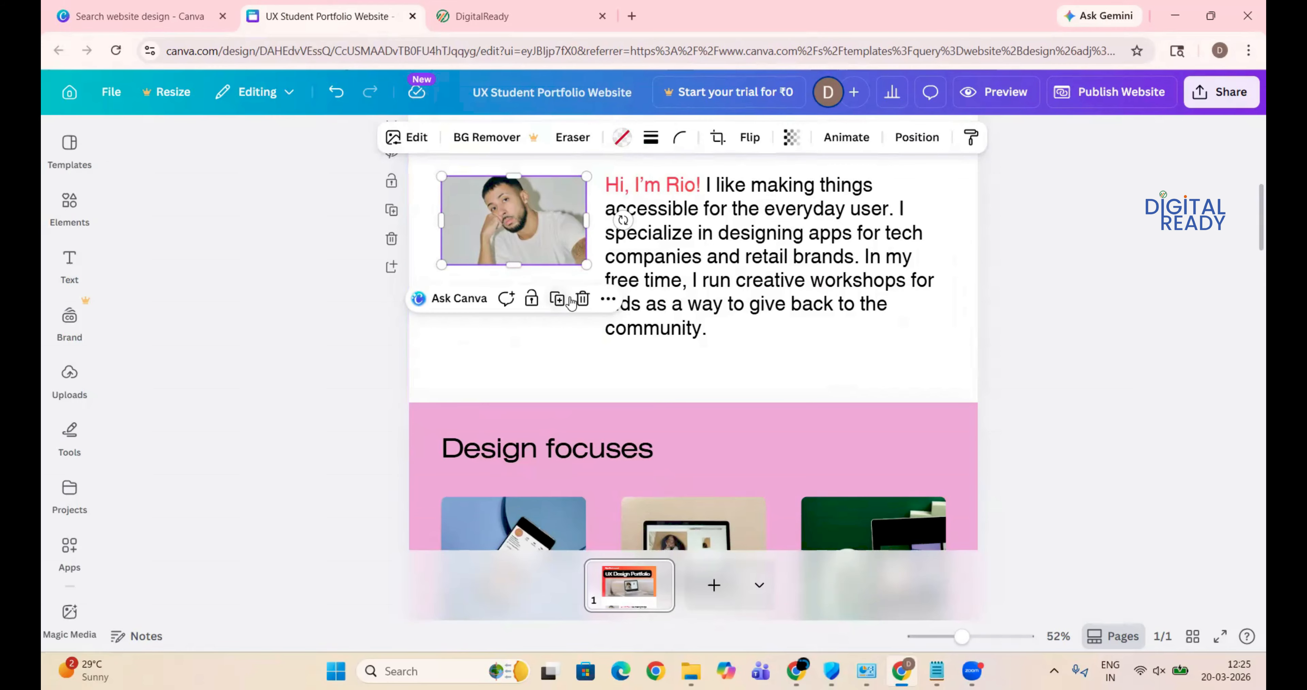
click(582, 300)
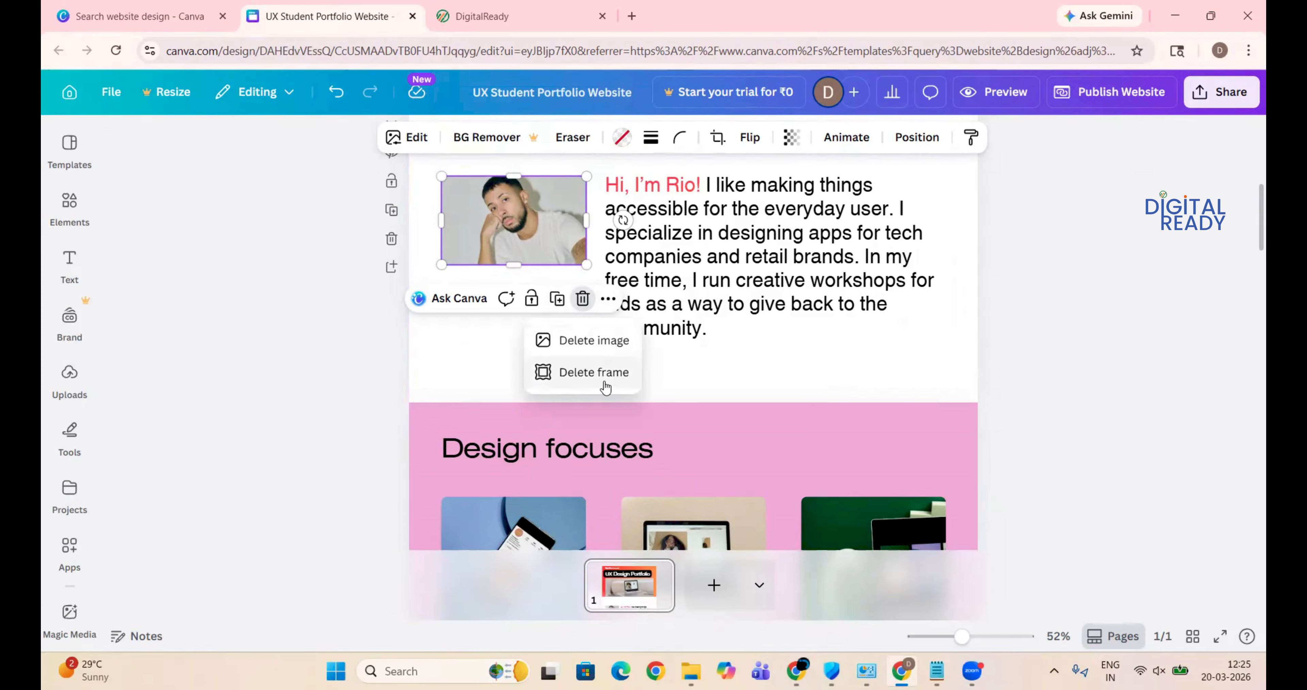
click(596, 344)
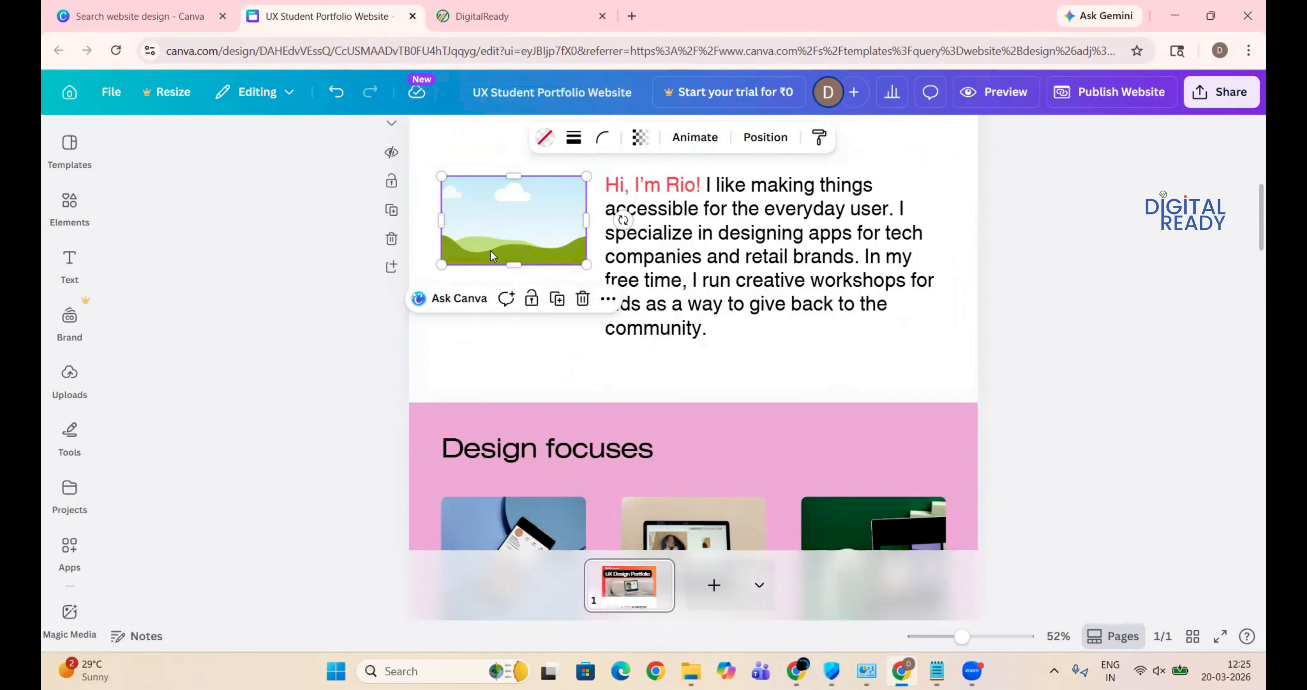
Search the uploaded files for "computer".
click(71, 374)
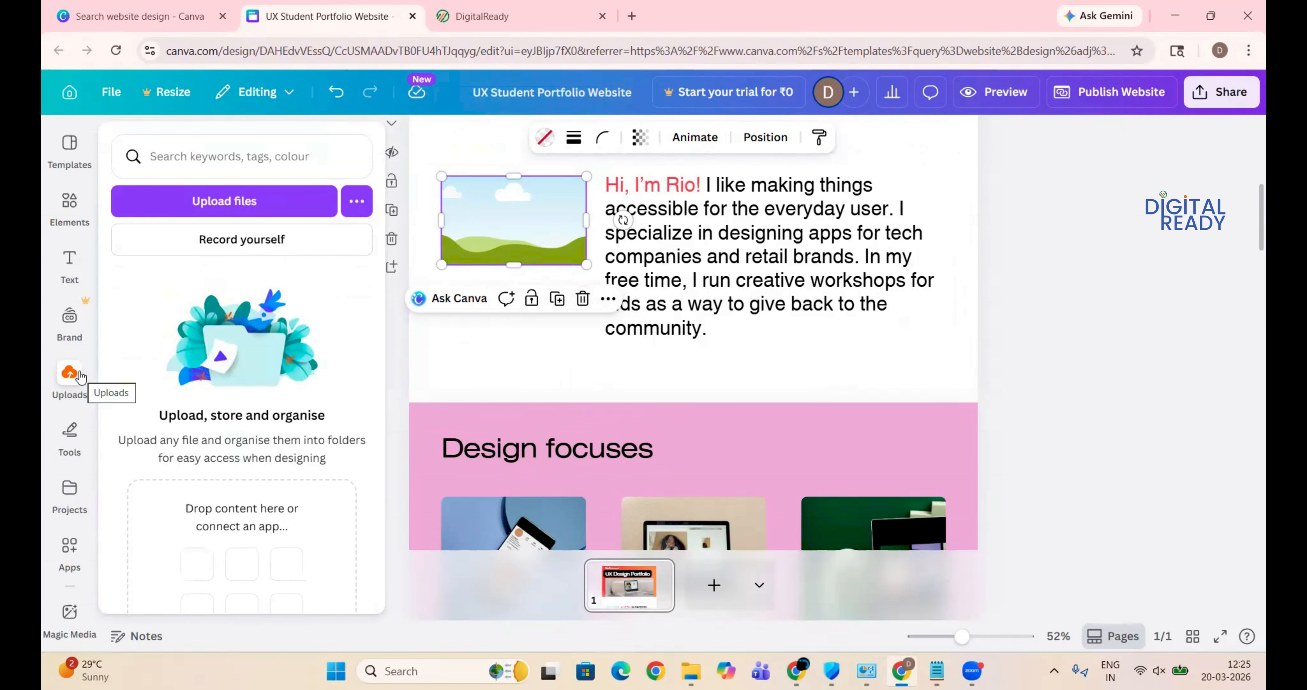
click(180, 151)
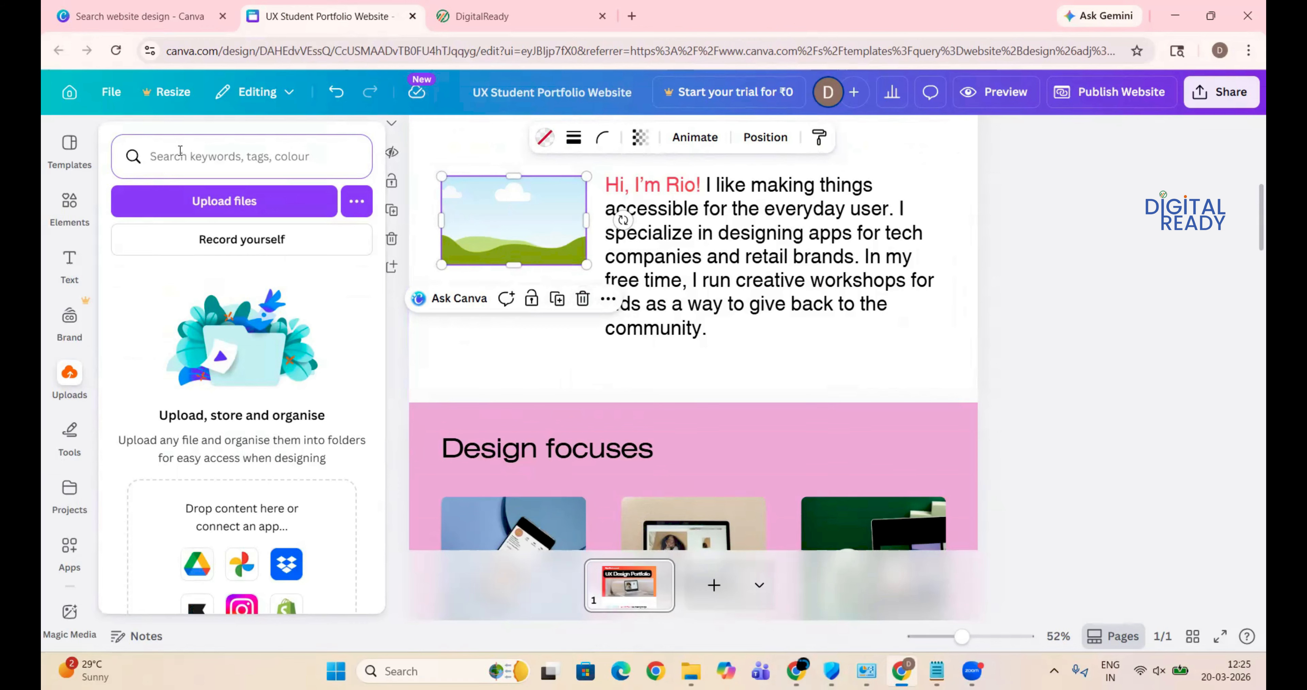
text(computer)
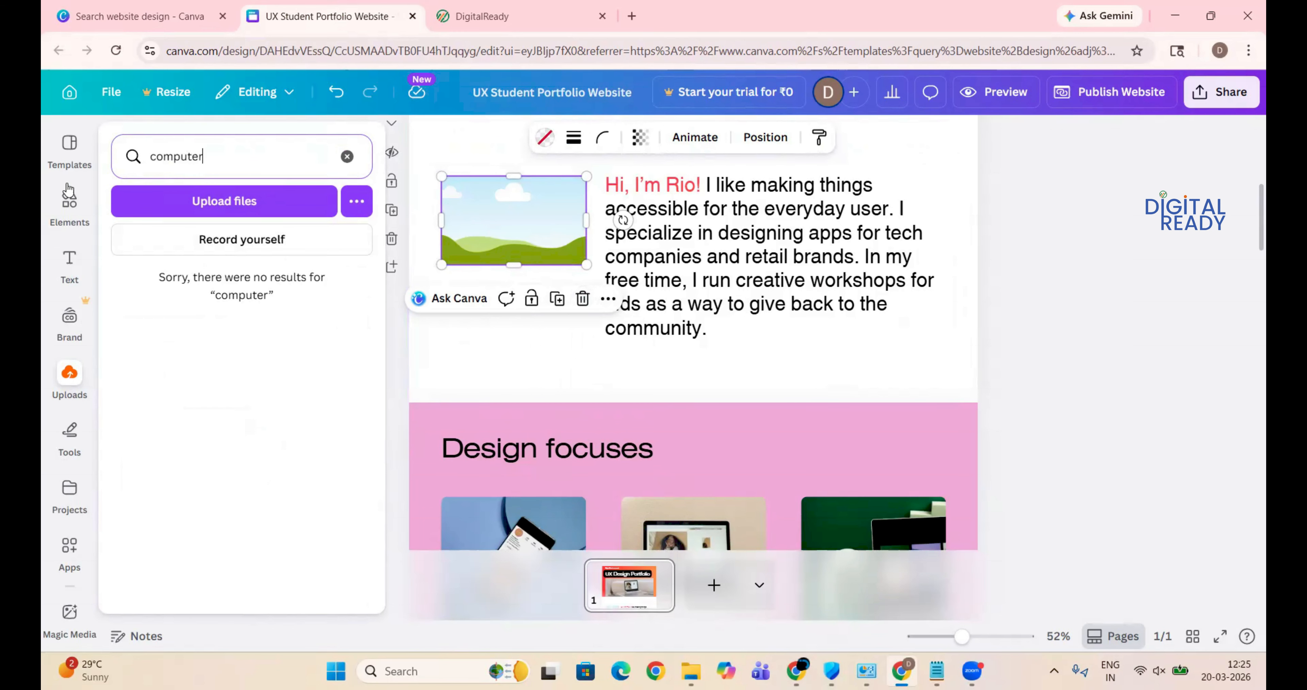
Replace the empty frame beside the intro text with a desktop computer mockup found by searching elements for "computer", scaled down slightly.
click(72, 211)
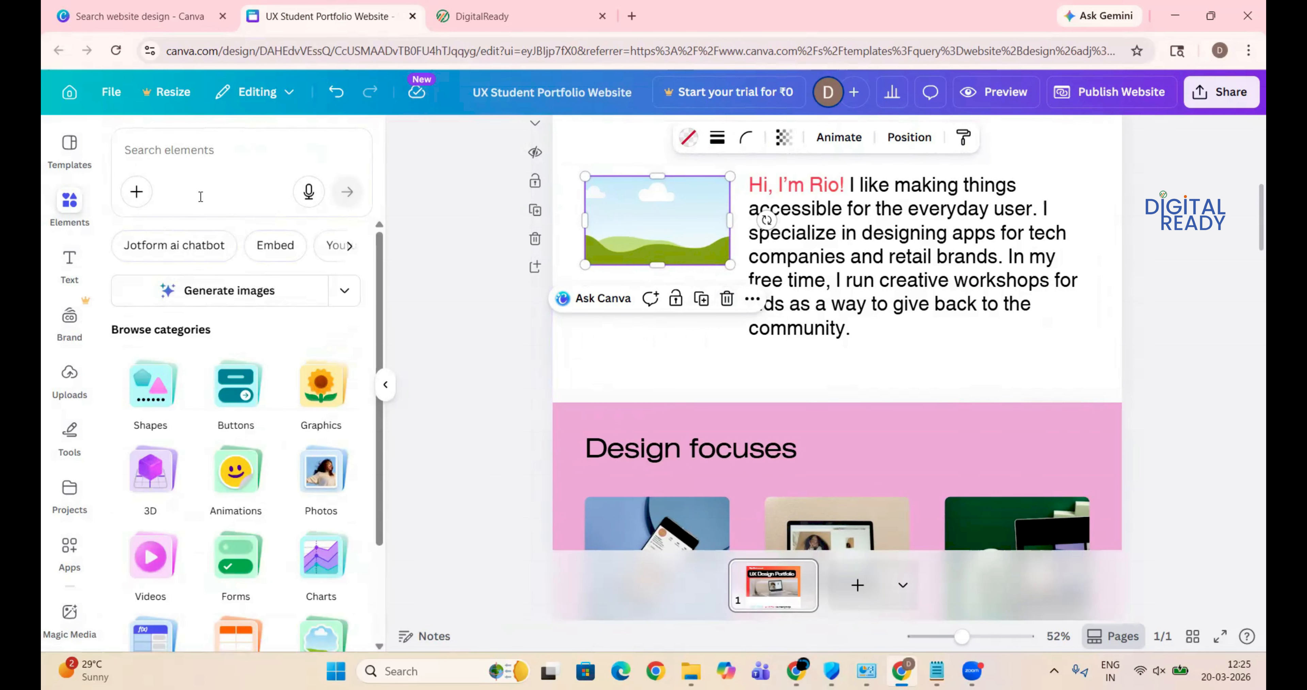
key(Delete)
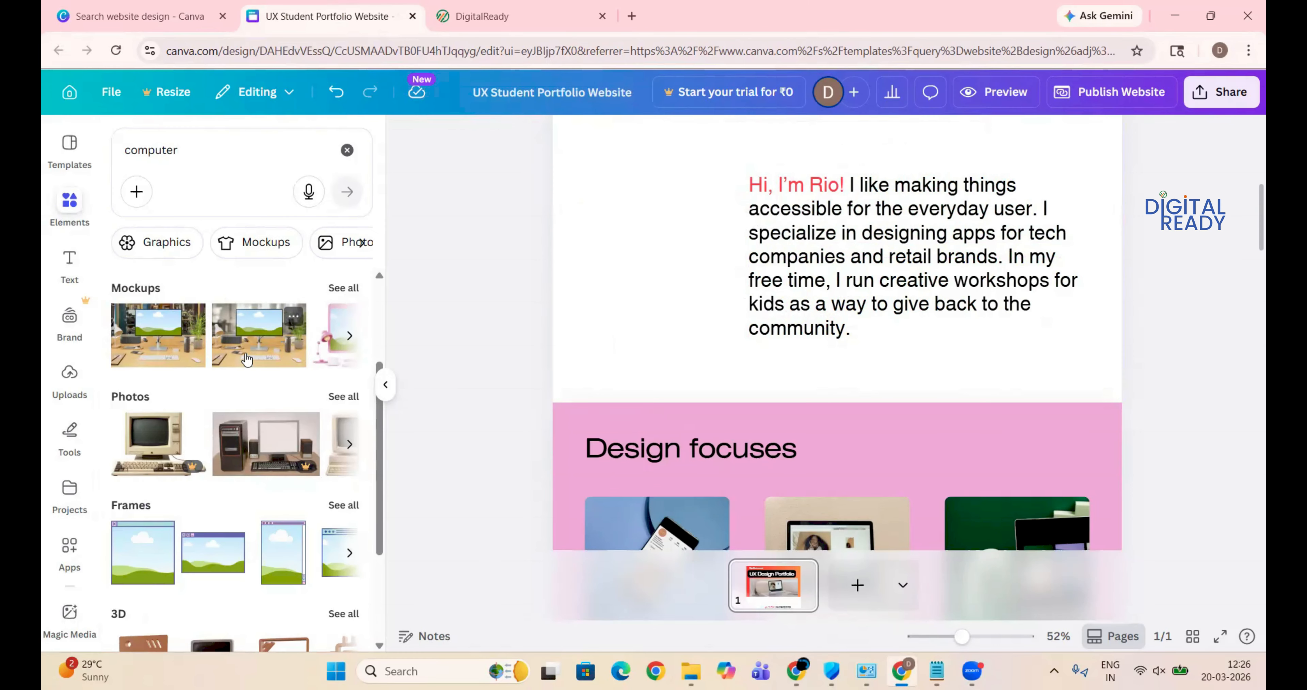
click(247, 359)
drag(836, 256, 646, 259)
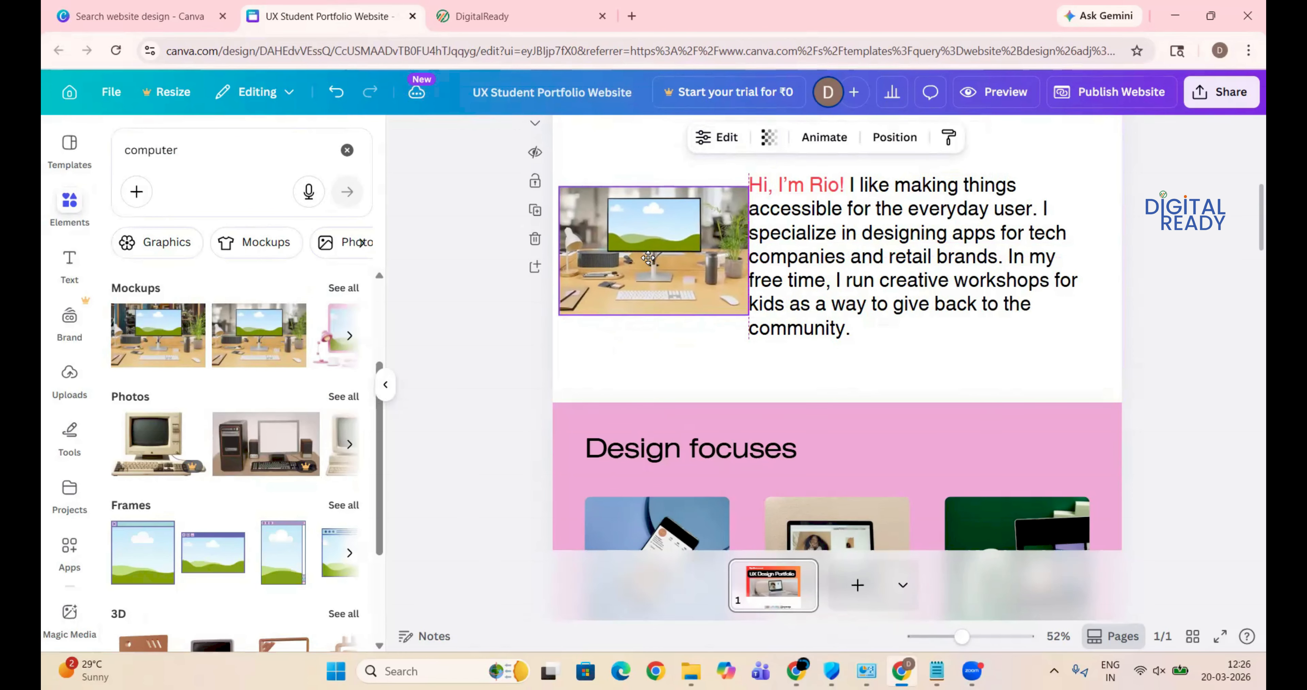
drag(740, 309, 737, 308)
Look over the intro text, the Design focuses images and captions, and the remaining sections down to the "Let's work together!" footer.
click(1004, 213)
click(1003, 210)
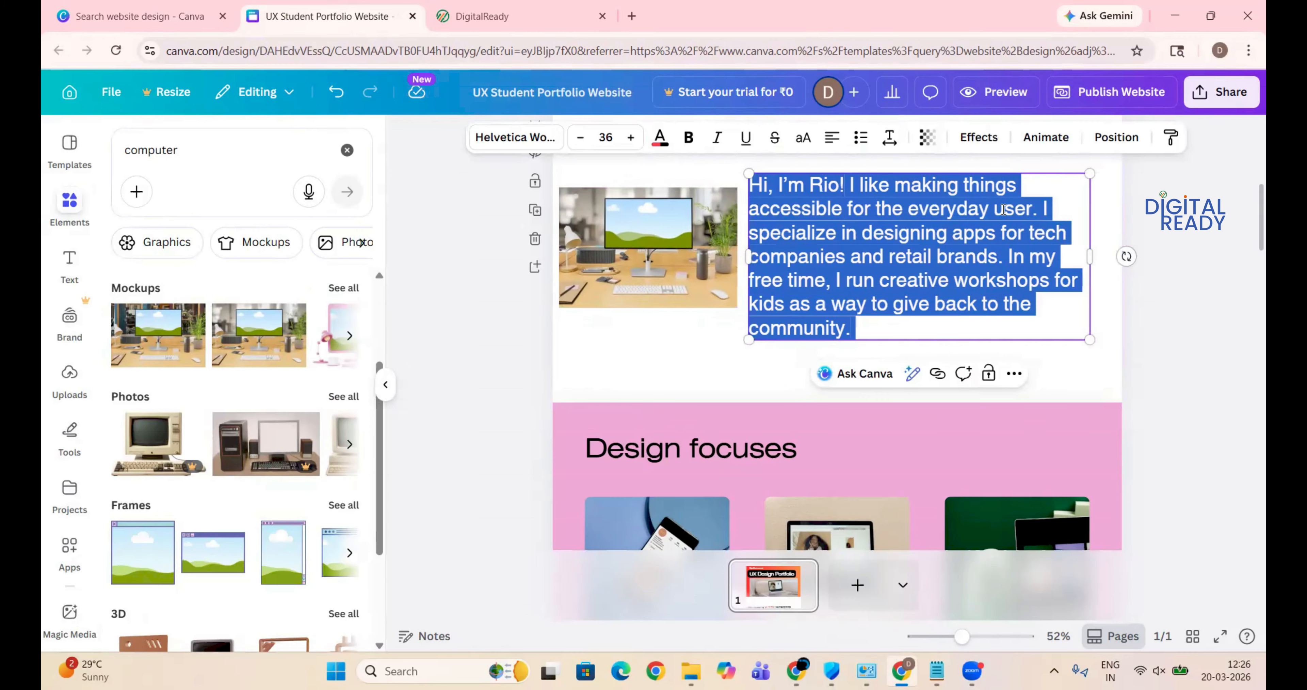
click(1170, 301)
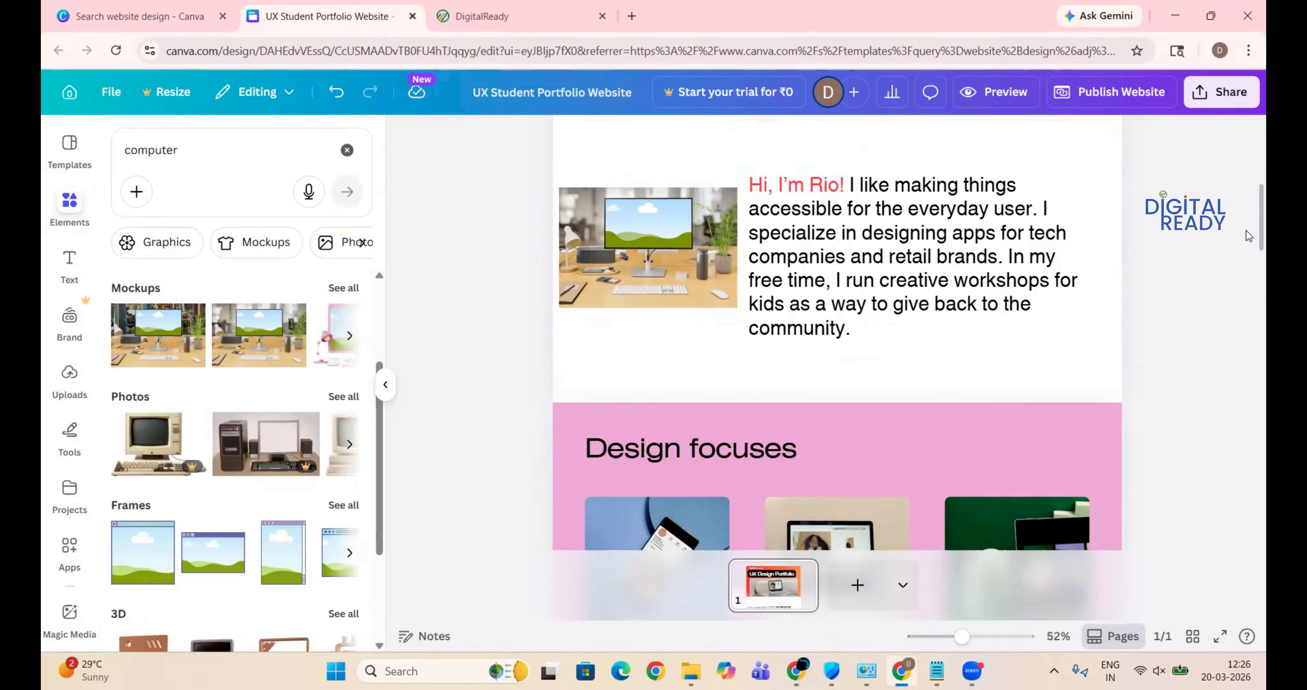
scroll(1248, 263, down, 3)
scroll(1249, 262, down, 3)
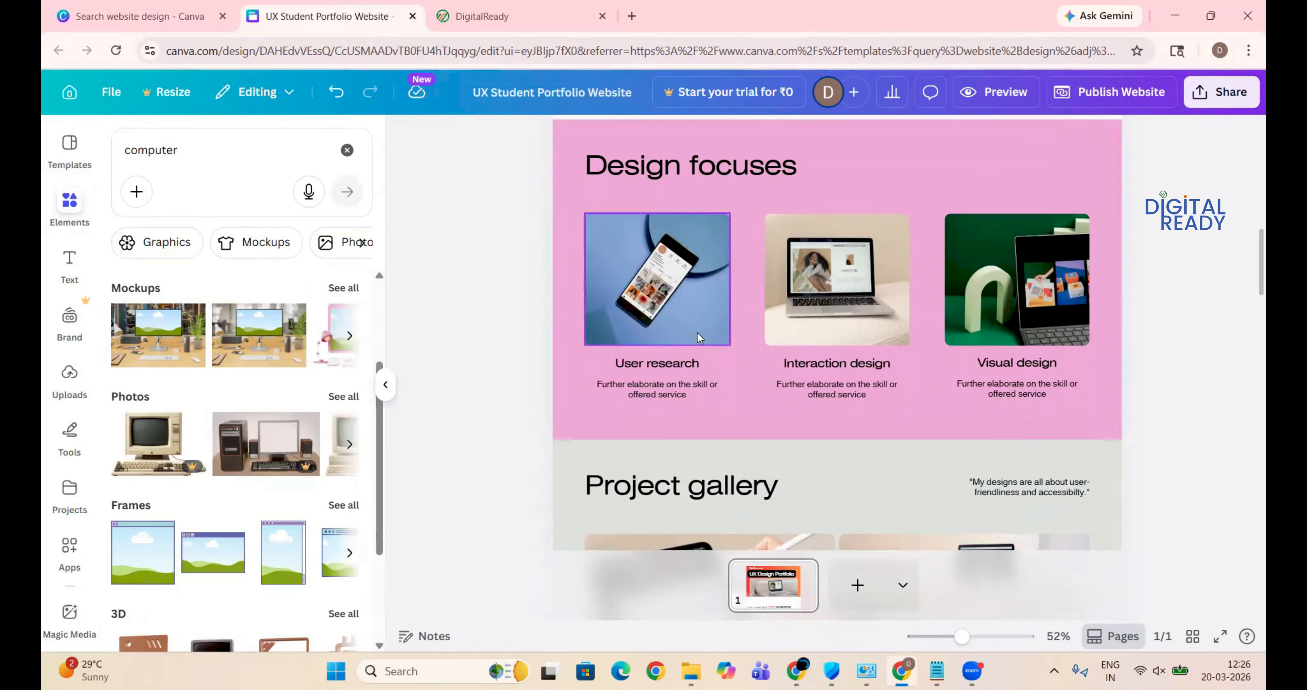
click(669, 317)
click(727, 179)
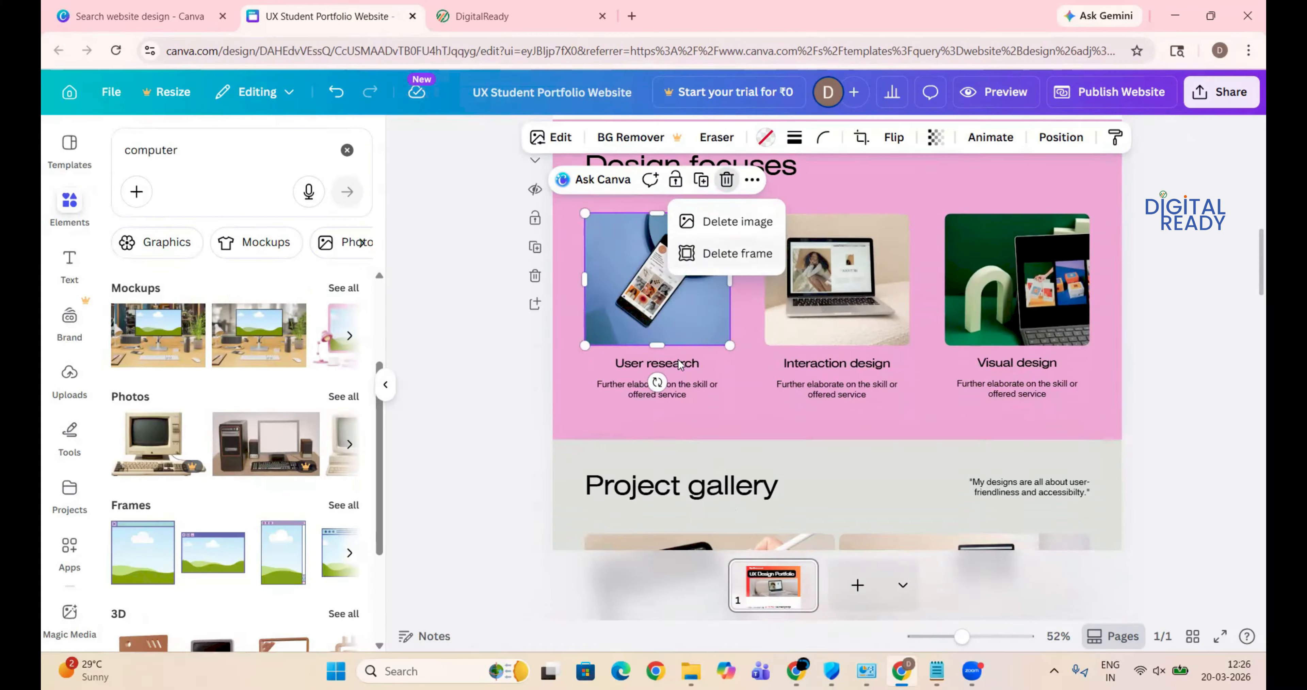
click(654, 380)
click(659, 385)
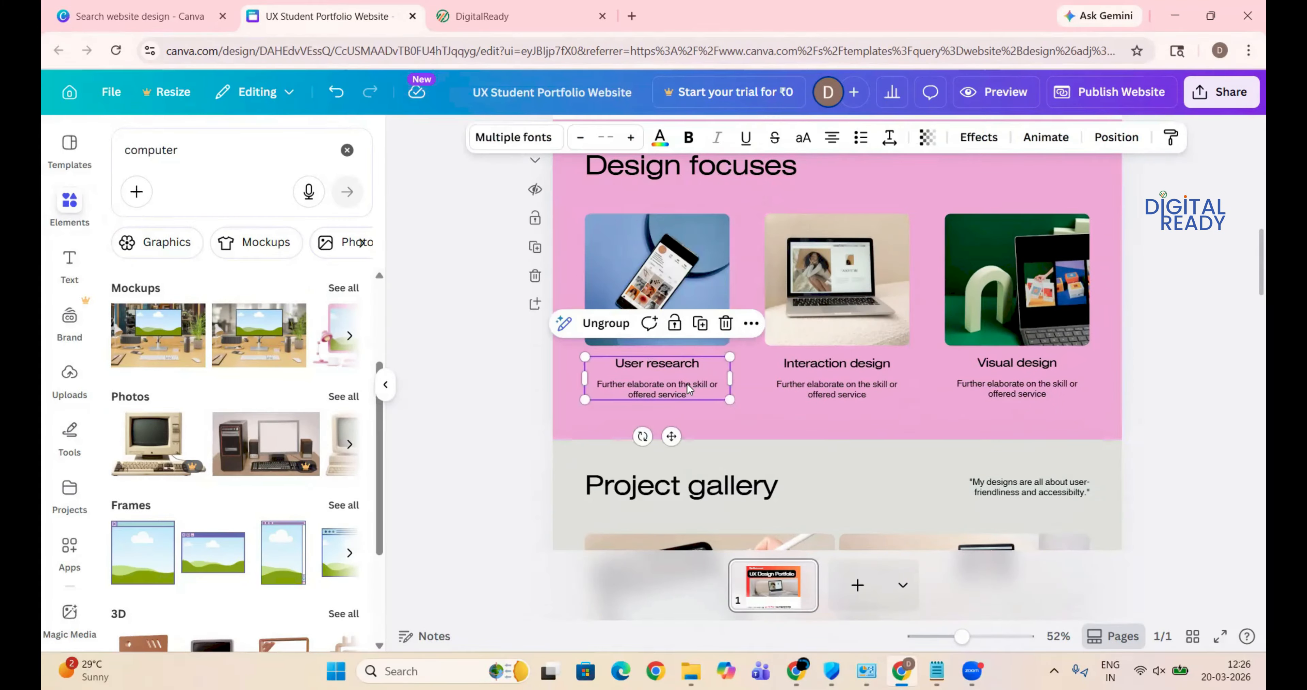
click(777, 430)
click(831, 378)
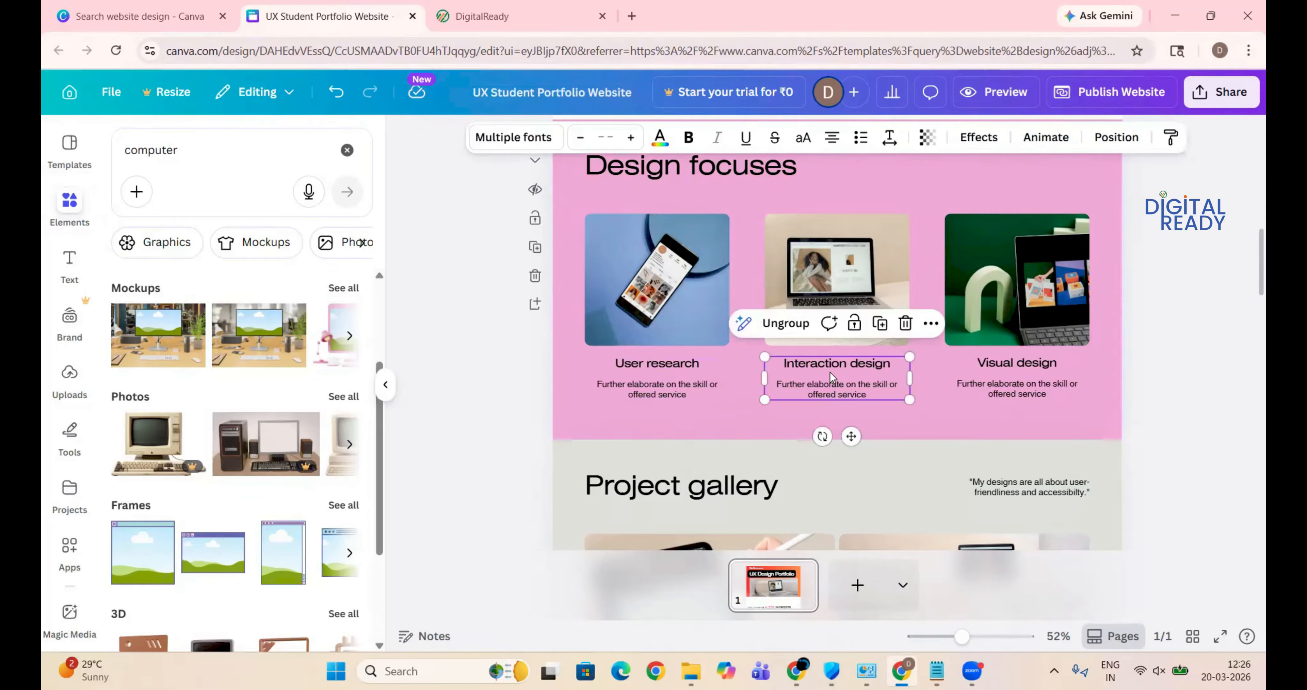
click(1218, 345)
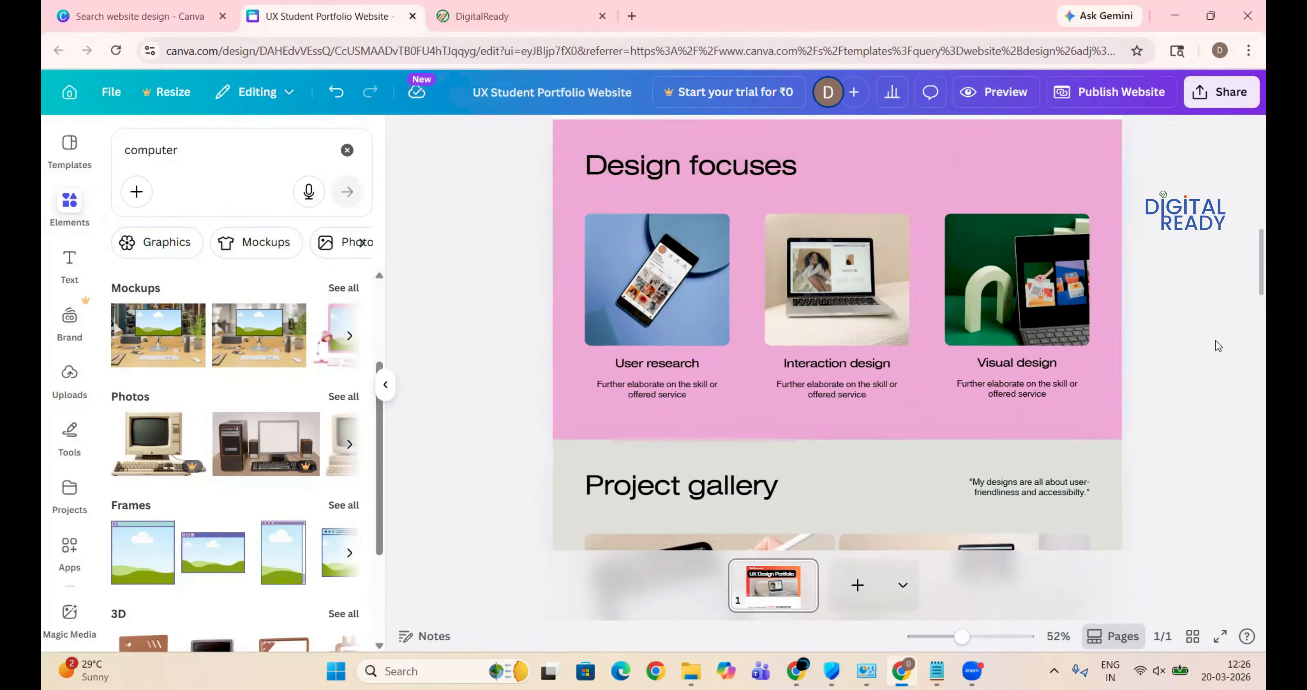
scroll(1252, 282, down, 10)
scroll(1248, 390, down, 5)
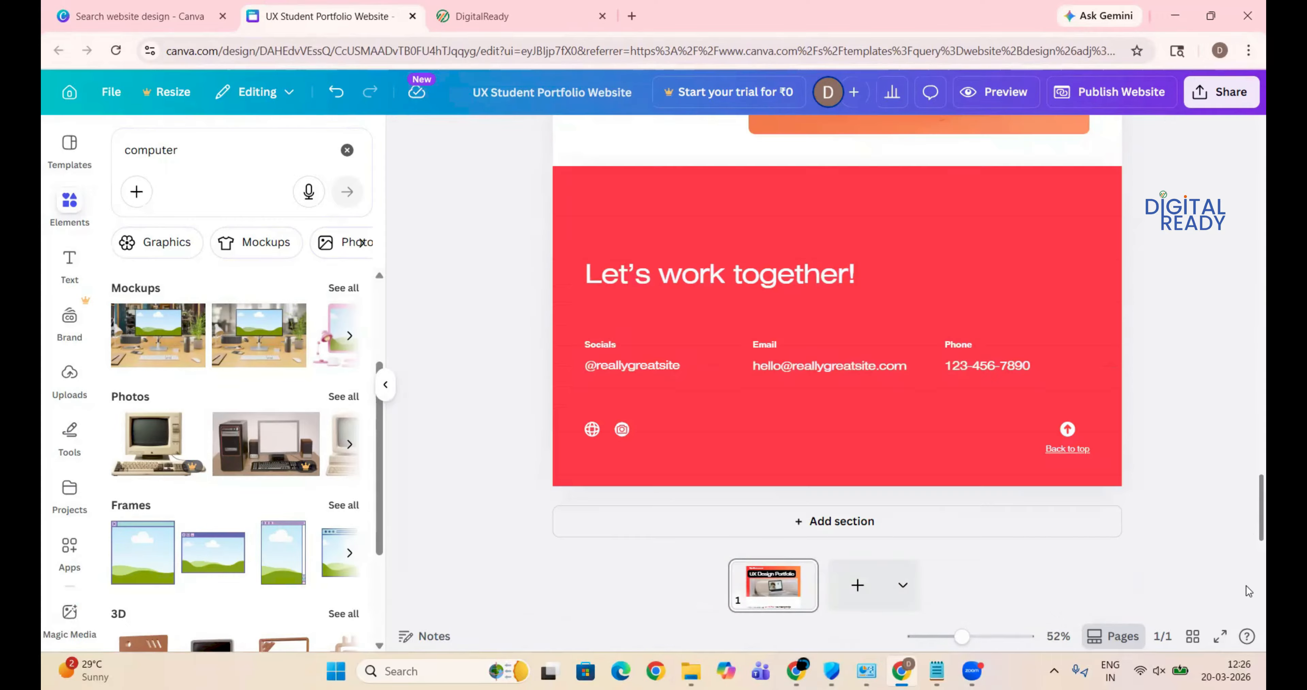
scroll(1238, 203, up, 15)
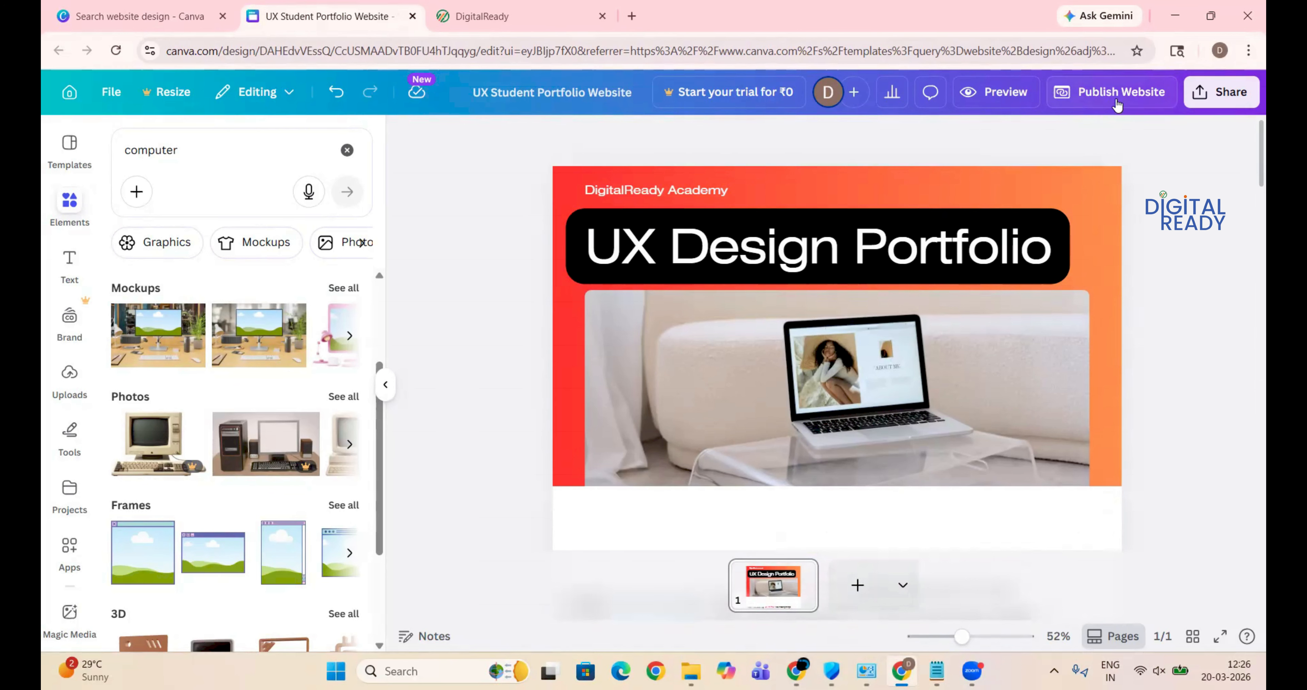
Publish the website at the free site address digitalreadyacademy.my.canva.site.
click(1120, 97)
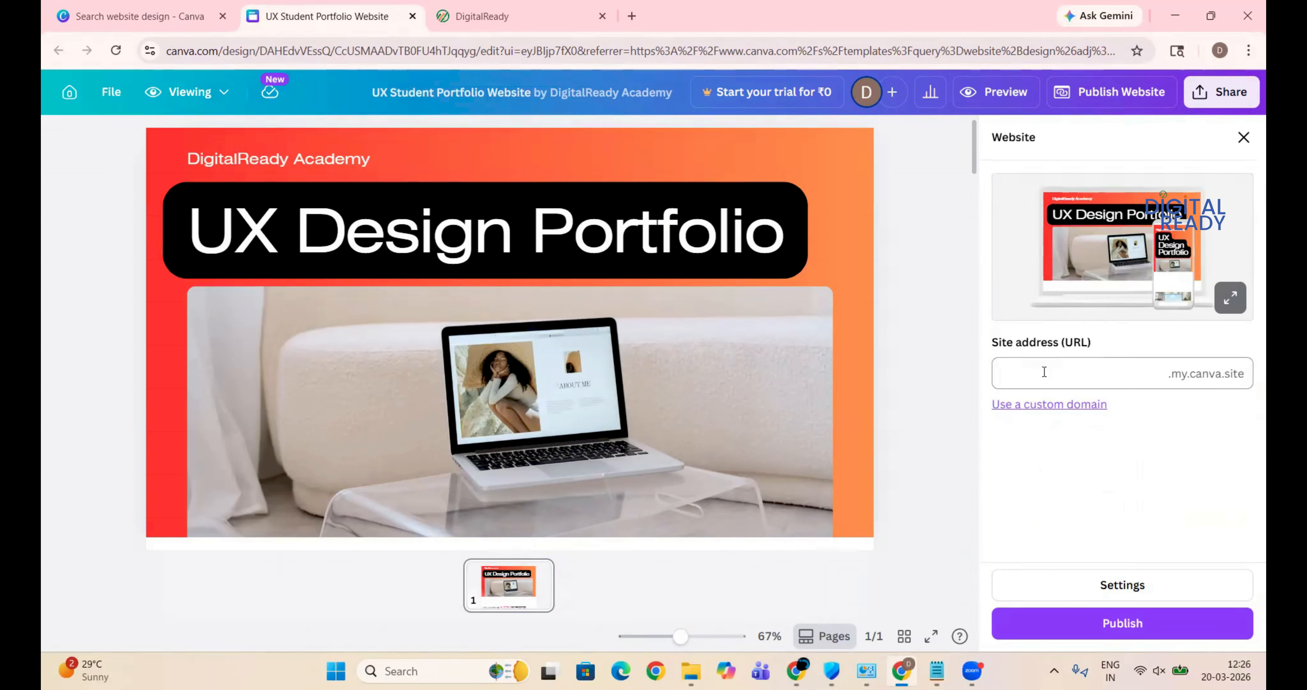
click(1064, 363)
text(di)
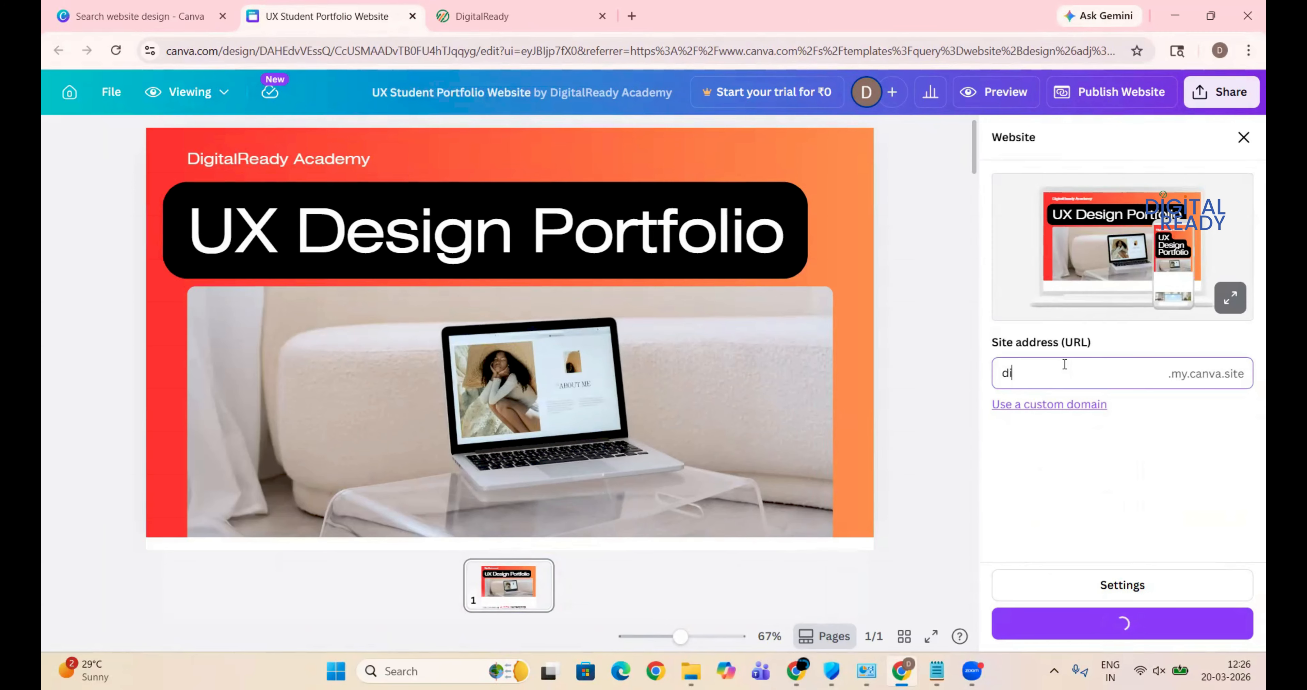
text(gitalreadyacad)
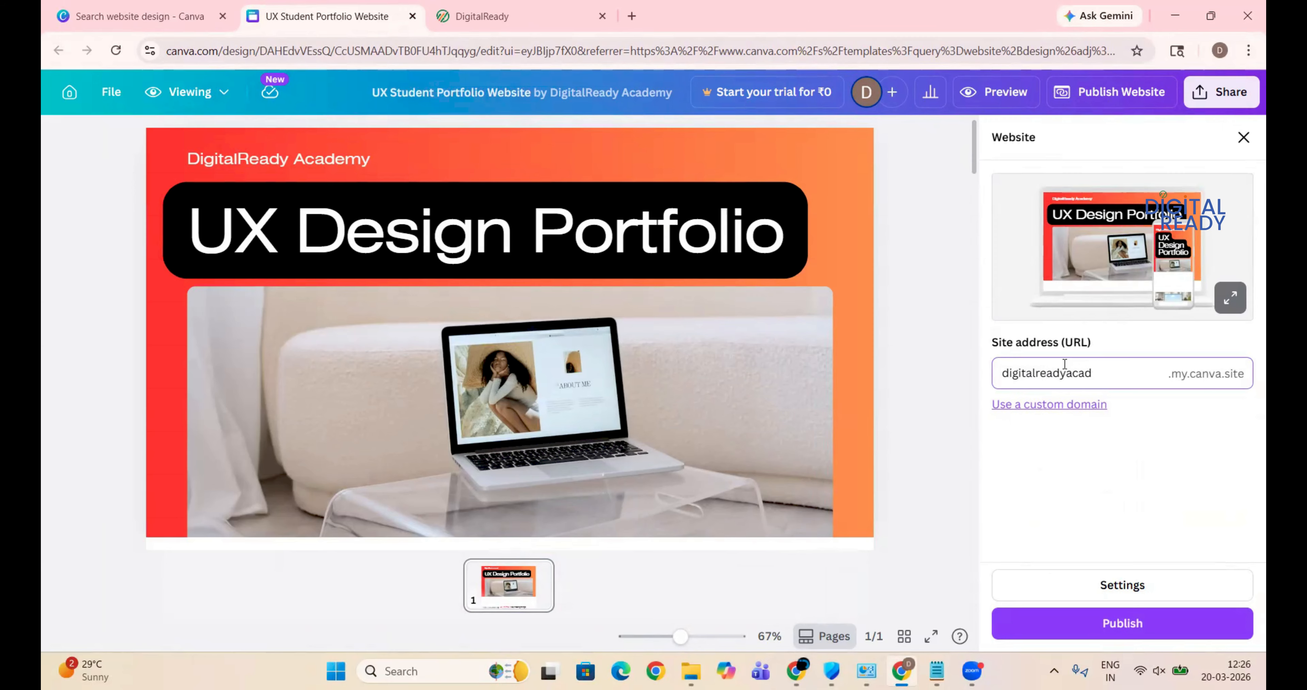
text(emy)
click(1140, 623)
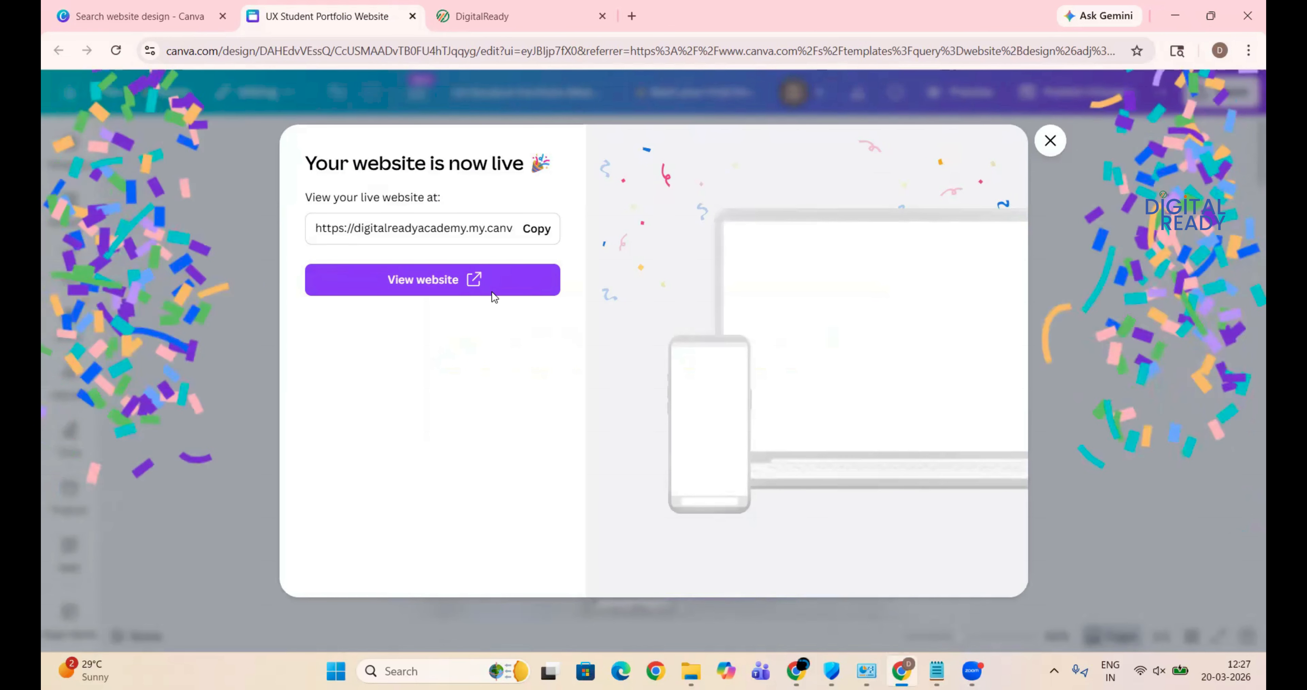
Open the live website and review its sections down to the socials, email and phone details in the footer.
click(420, 285)
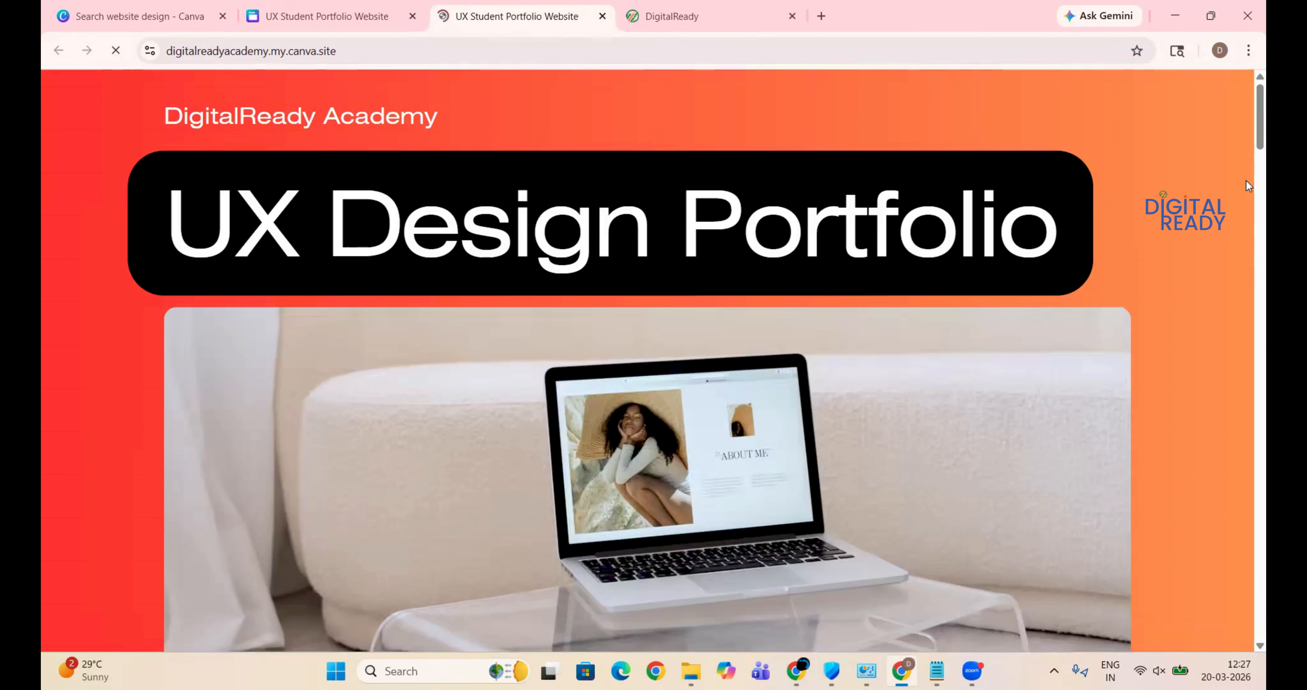
scroll(1247, 203, down, 8)
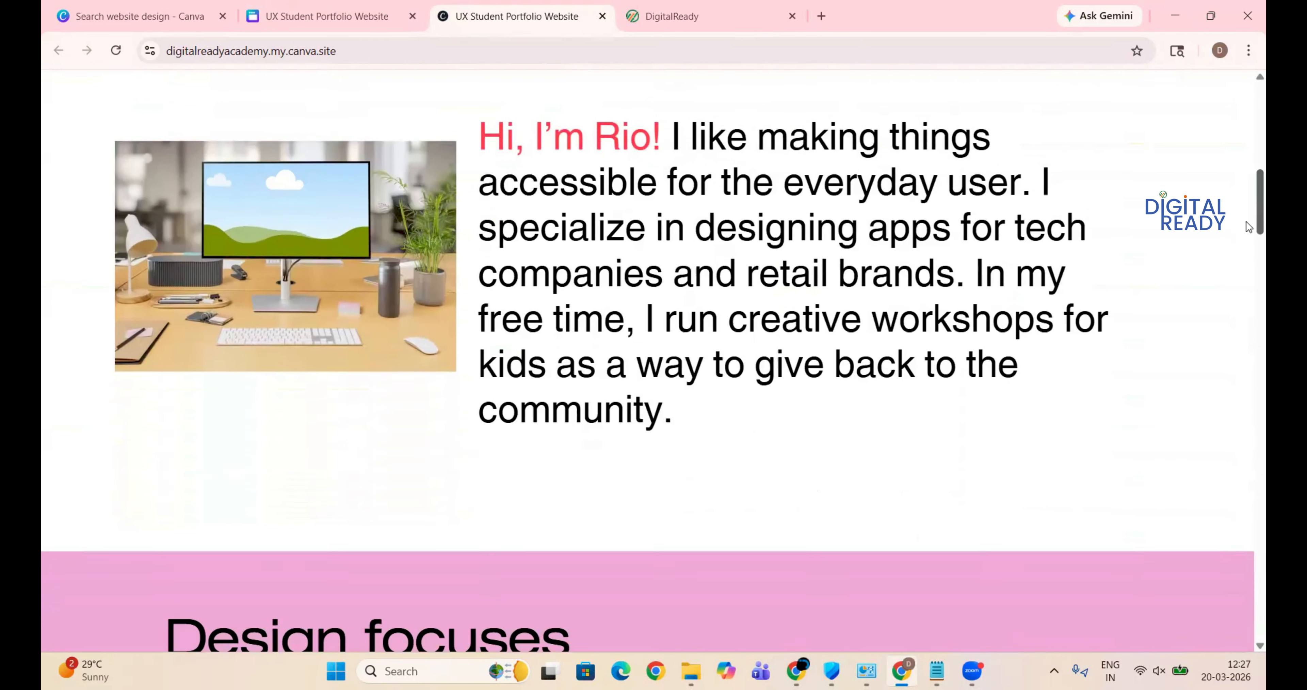
scroll(1248, 227, down, 20)
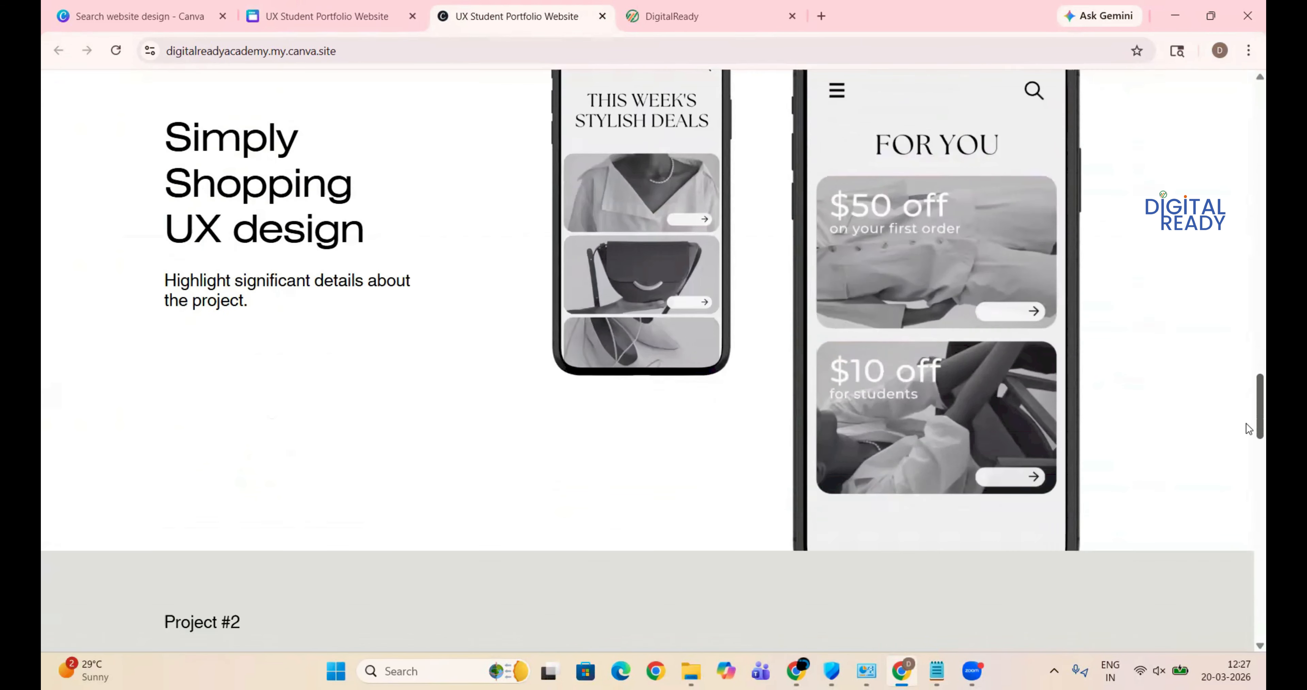
drag(1246, 422, 1245, 662)
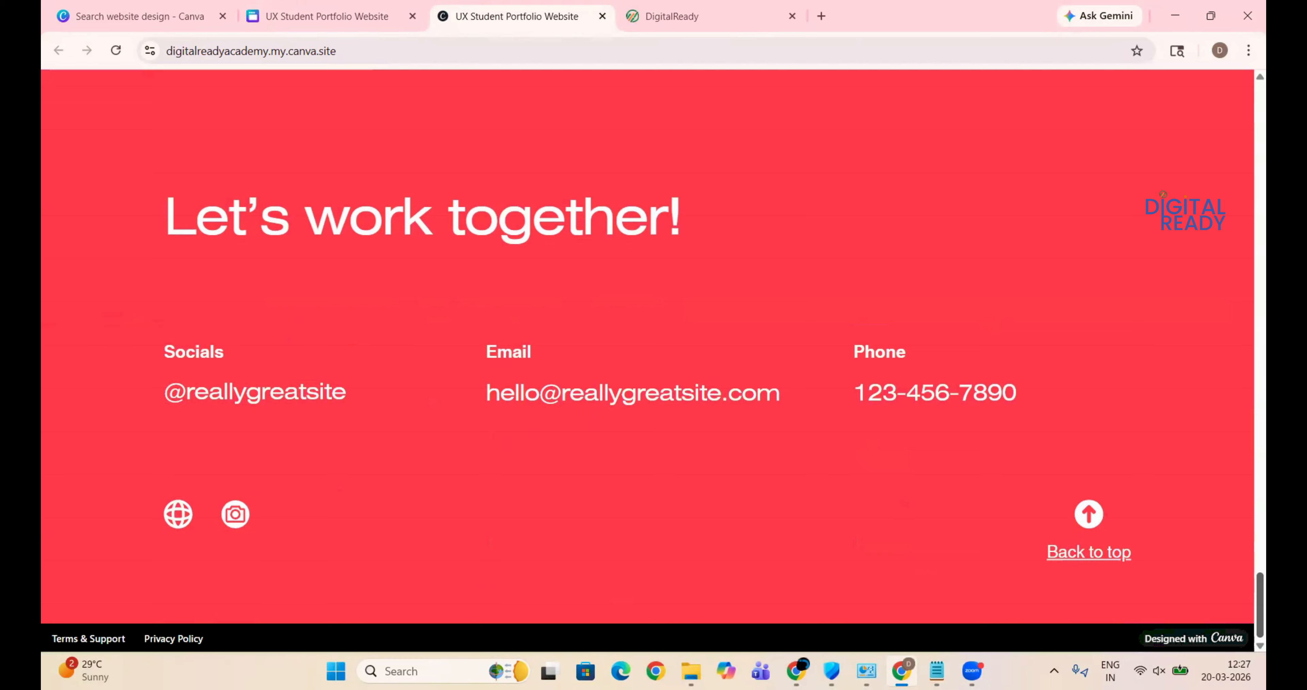
triple_click(939, 388)
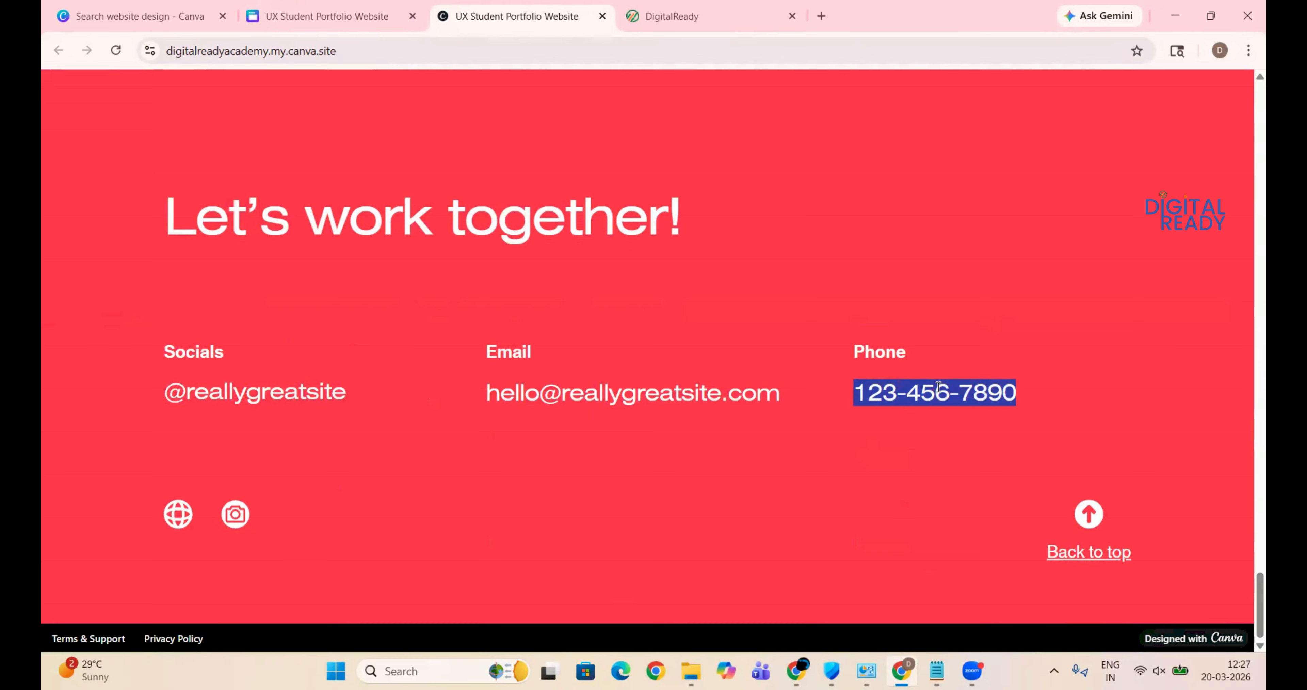
triple_click(638, 393)
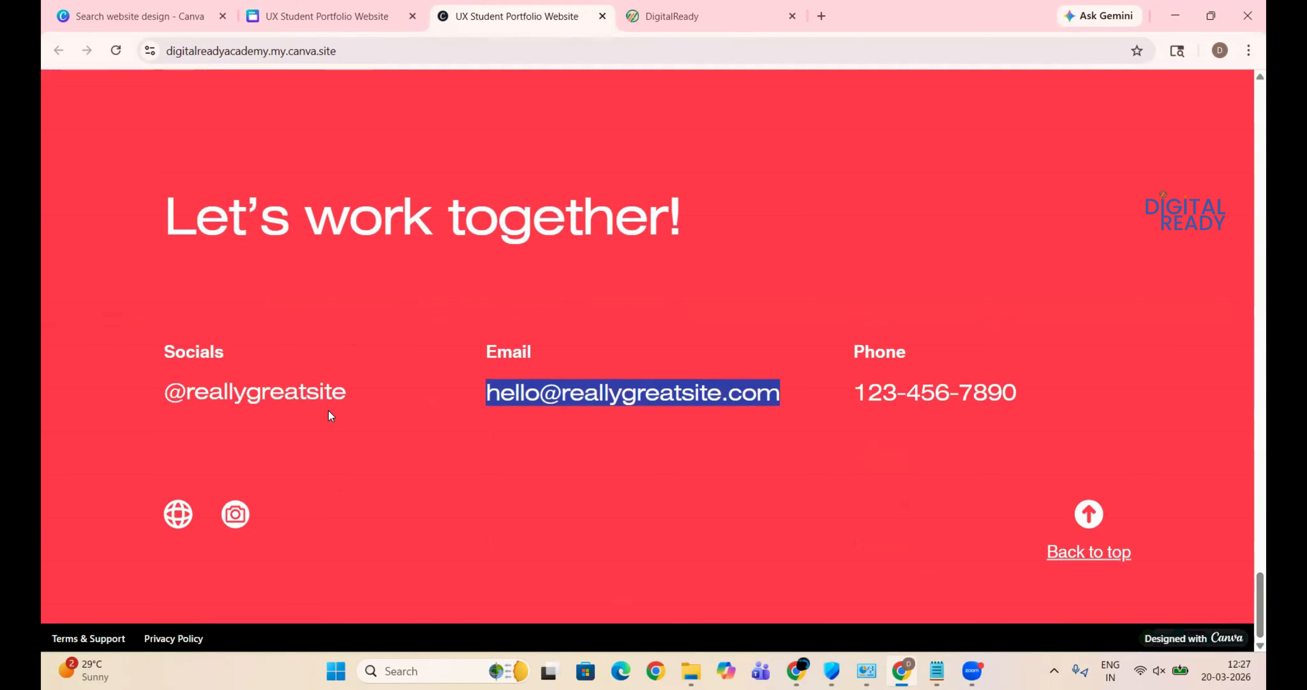
click(299, 387)
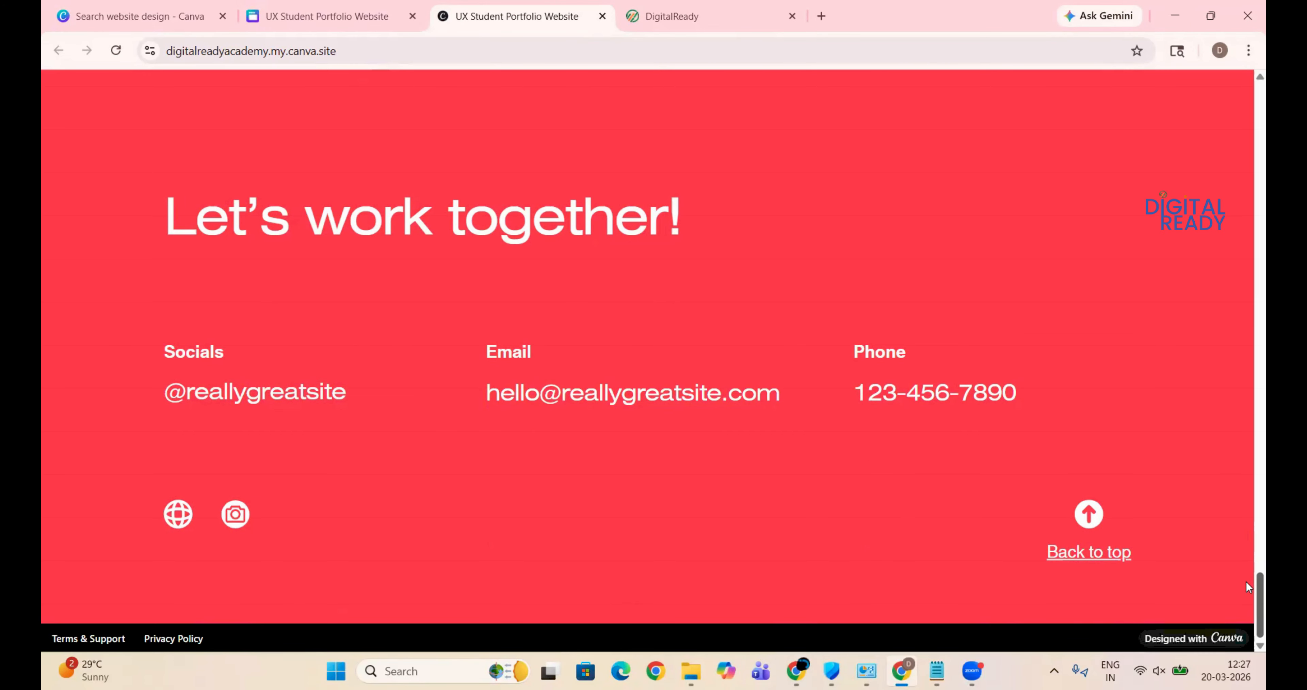
Go back to the start of the live page and examine the site name and the my.canva.site part of its address.
drag(1258, 579, 1246, 100)
drag(266, 53, 158, 60)
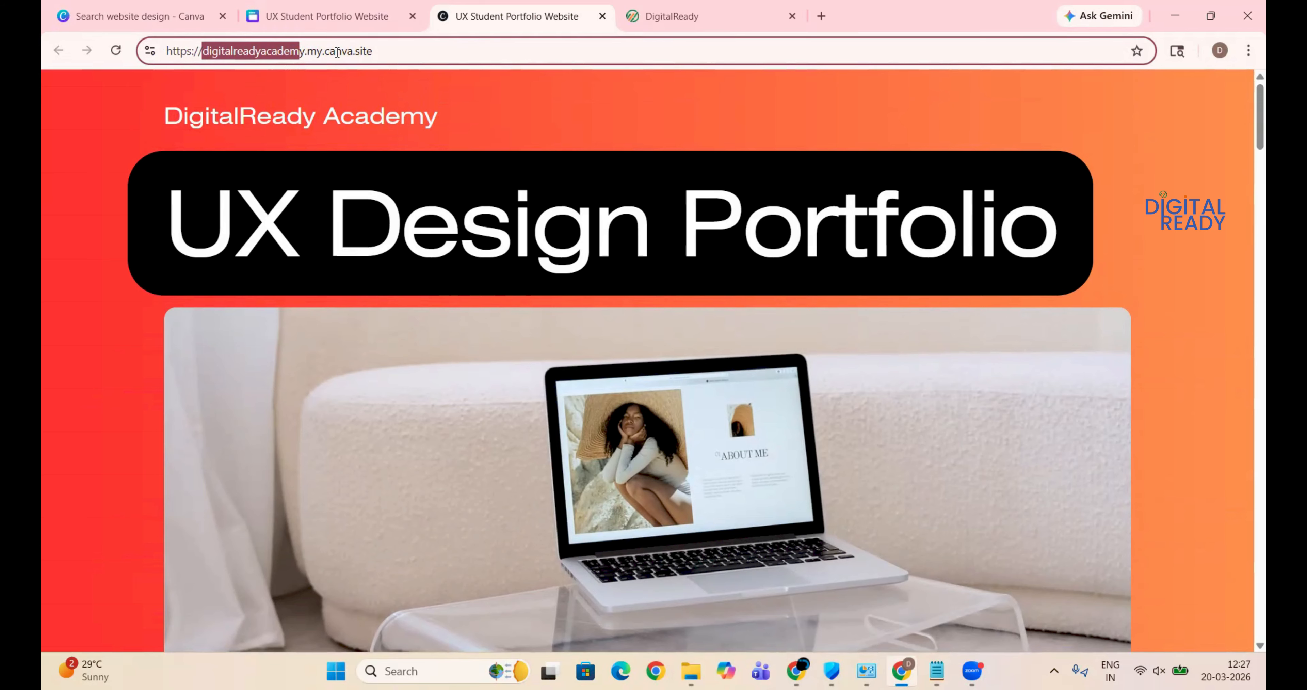
click(413, 52)
drag(310, 51, 430, 48)
click(431, 46)
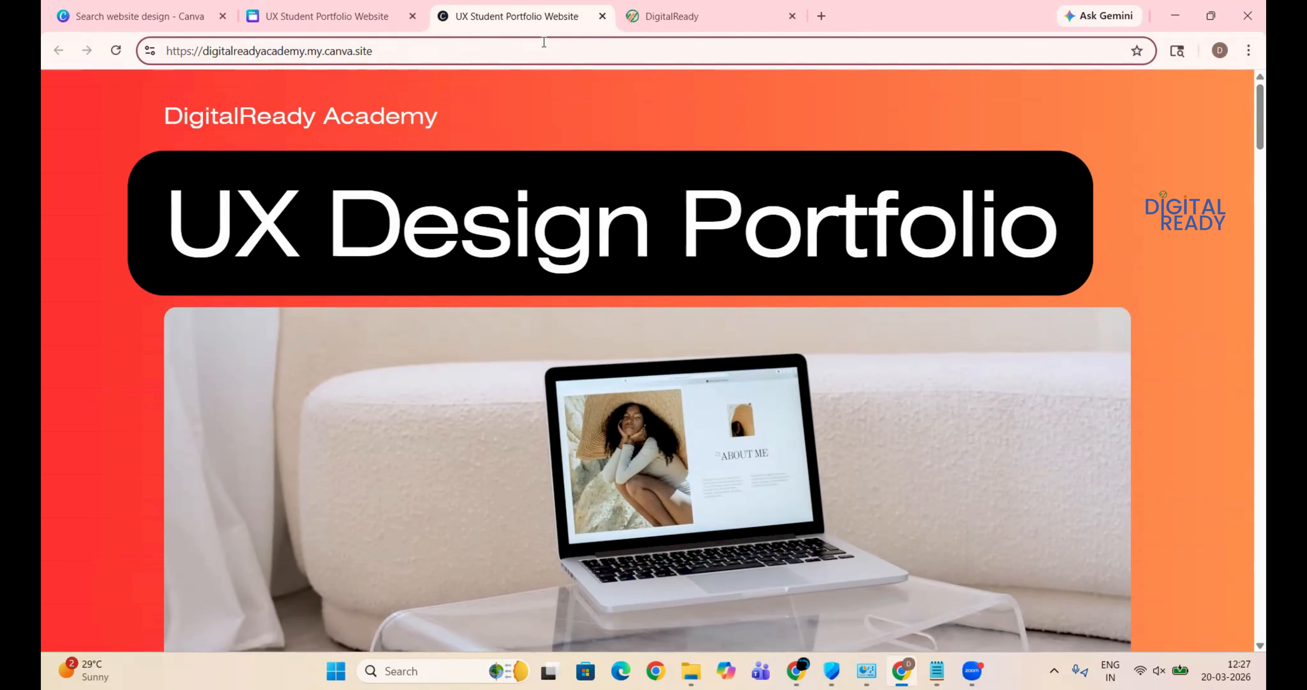
Return to the UX Student Portfolio Website design in the editor and dismiss the publishing confirmation.
click(343, 5)
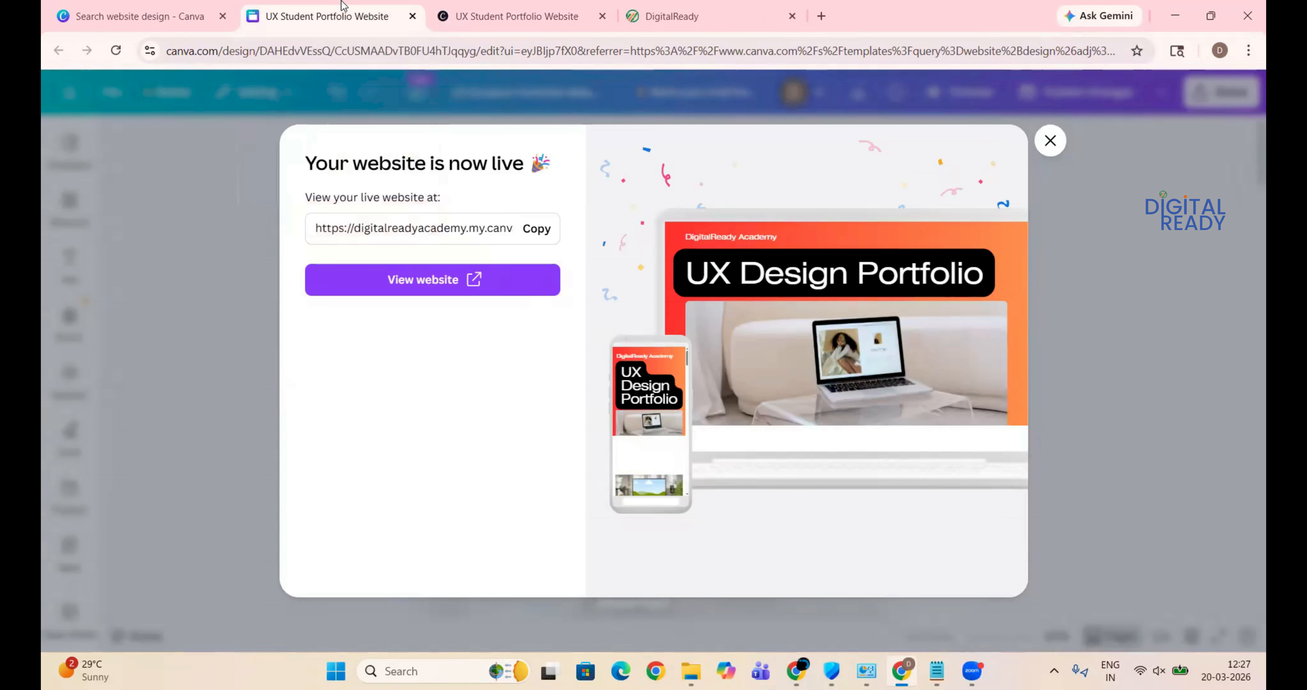
click(1050, 141)
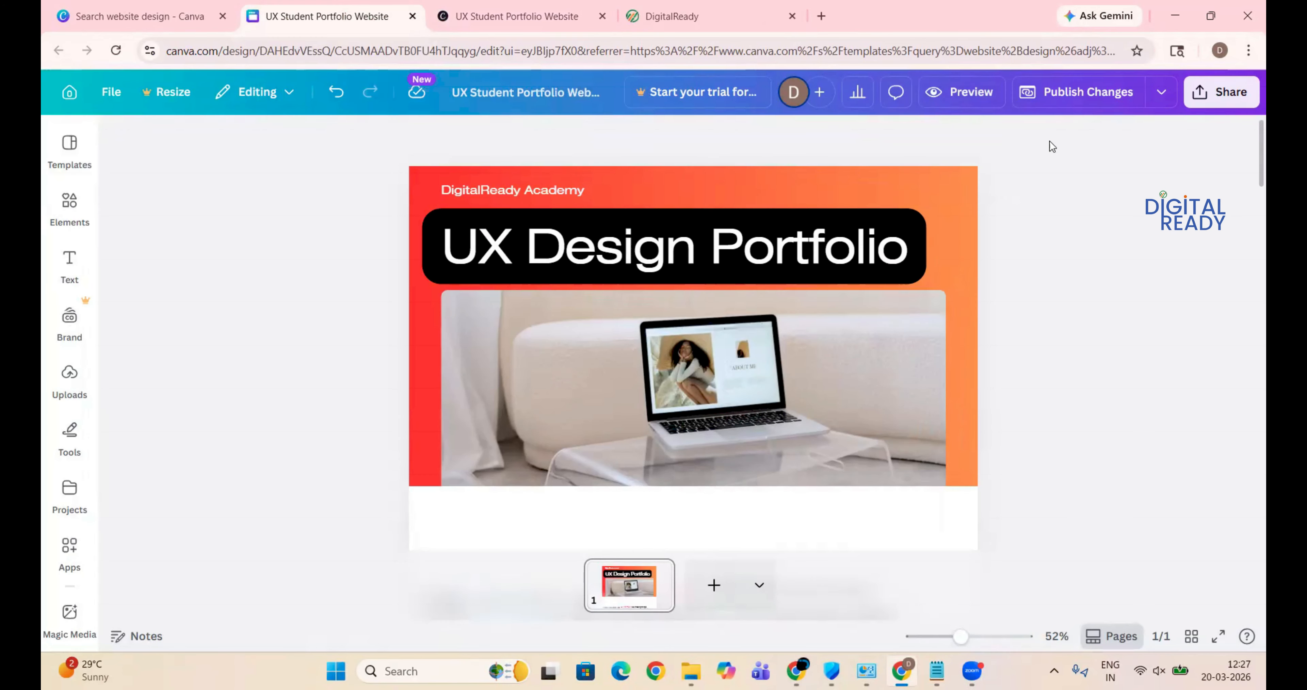